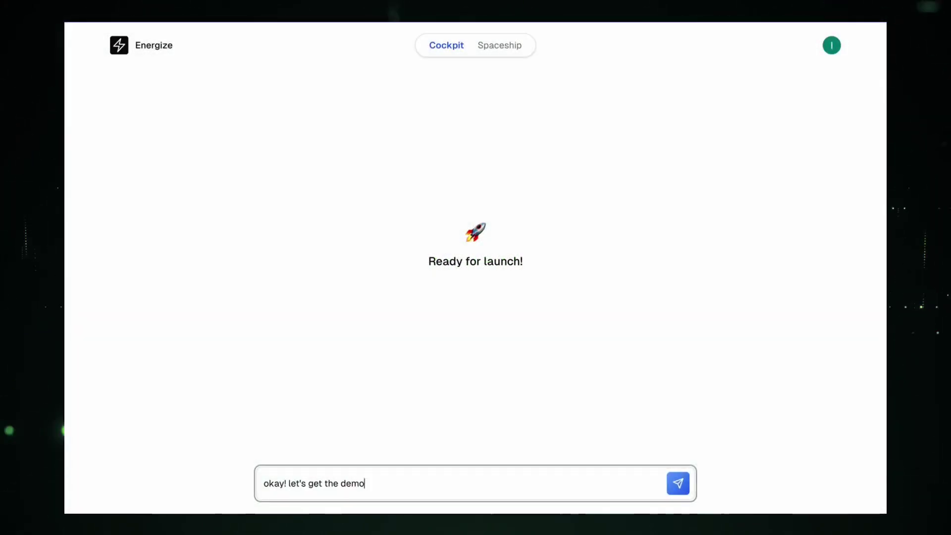
type("started. @pos")
key("Return")
type("and tag ")
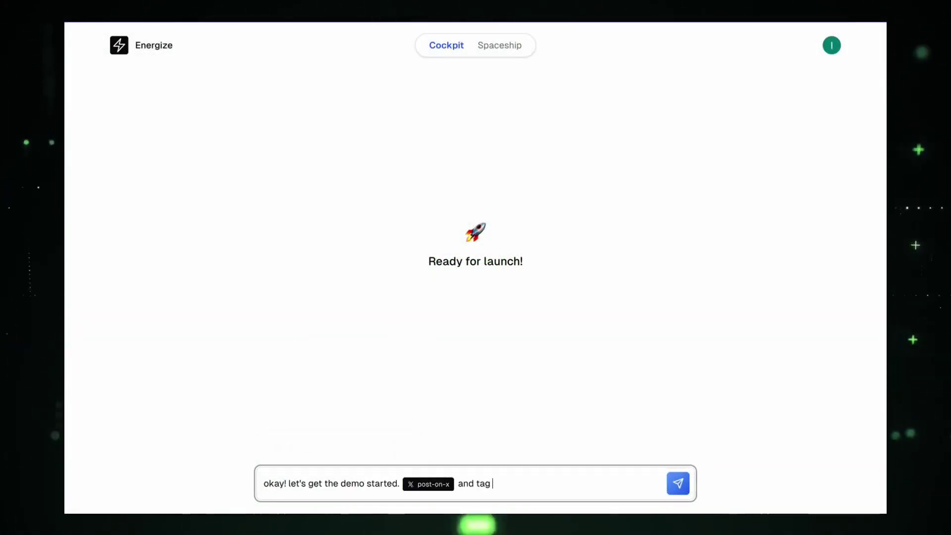
type("@")
key("Return")
type("tell them we are so back")
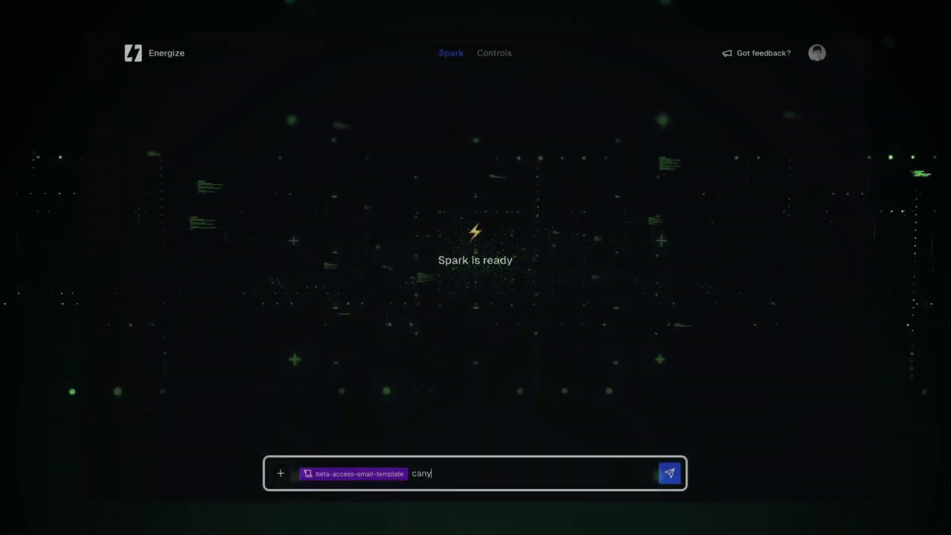
Start a Spark prompt sending the beta-access email template to the recipient's Gmail address.
type("@sen")
key("Tab")
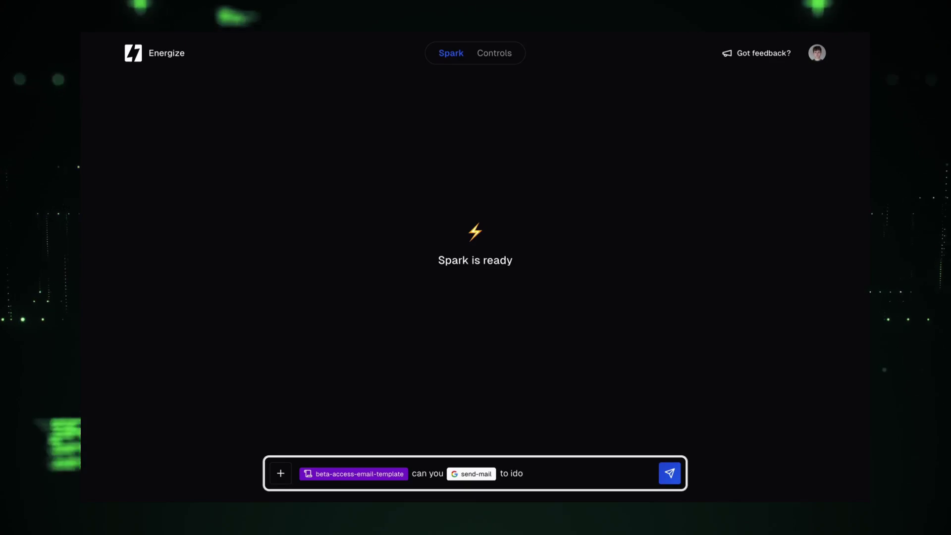
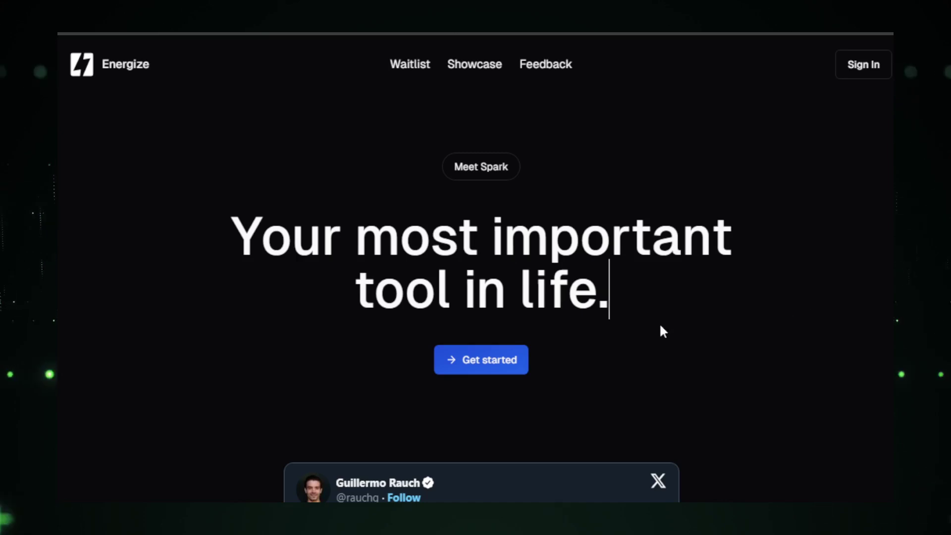
Leave the landing page via Get started to sign in and reach the welcome ticket.
left_click(479, 364)
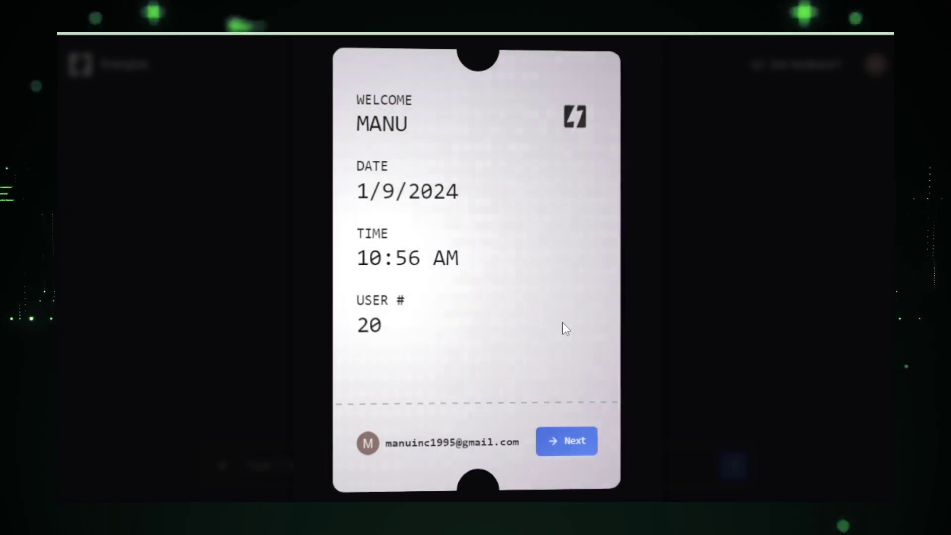
Advance past the welcome ticket and the Our Goals, It's A Journey and Bugs onboarding cards.
left_click(577, 441)
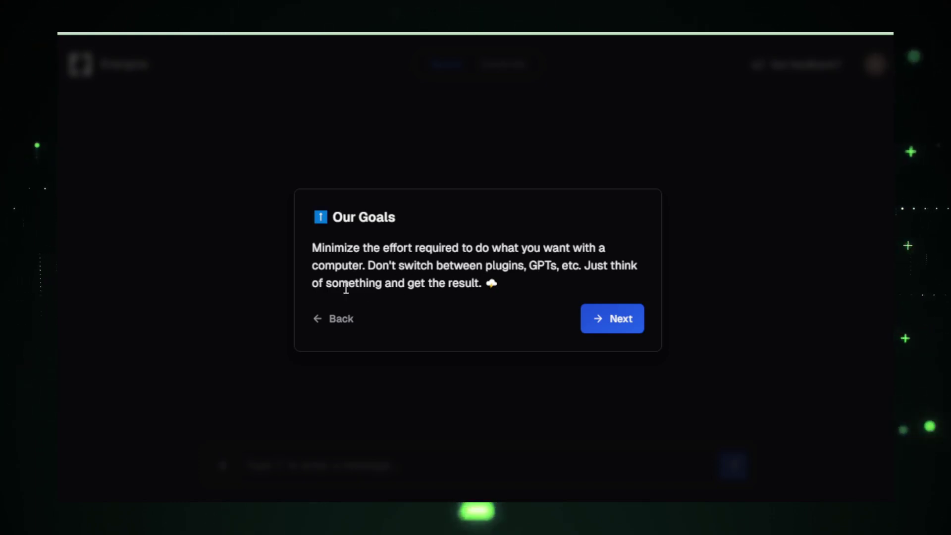
left_click(601, 321)
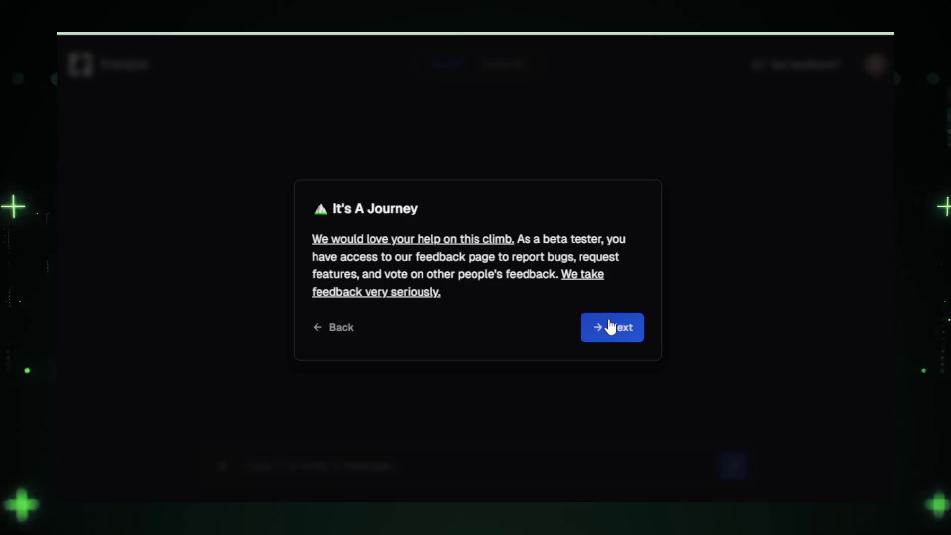
left_click(611, 327)
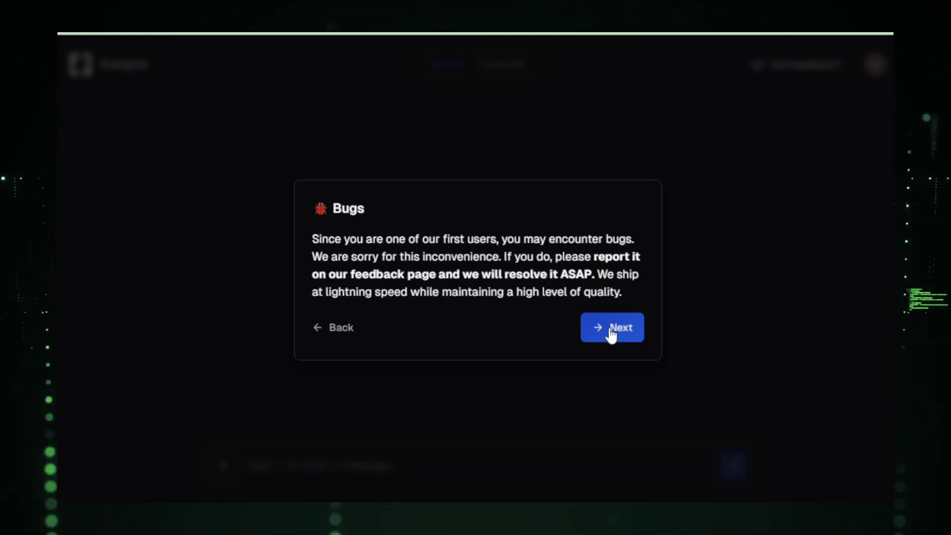
left_click(611, 334)
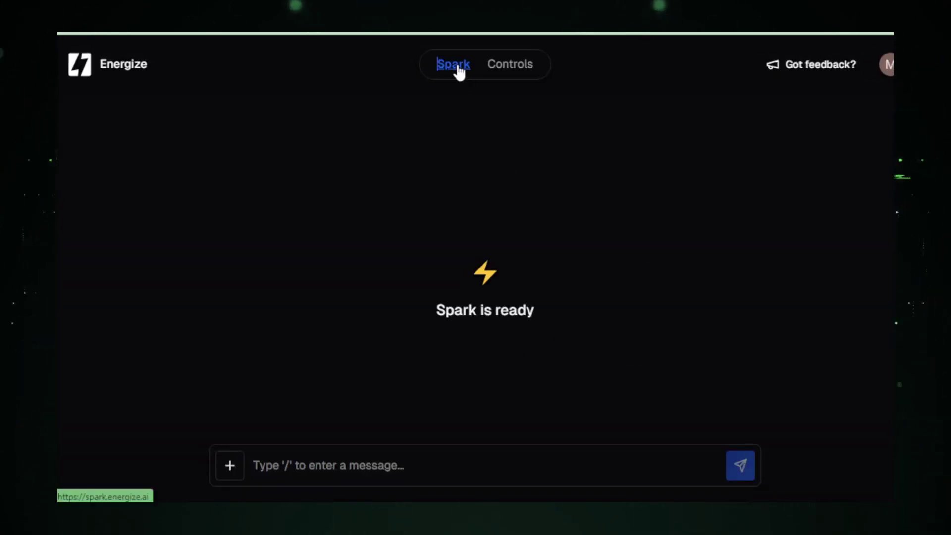
Open Controls and look over the Actions list, highlighting the Creative Response entry.
left_click(503, 74)
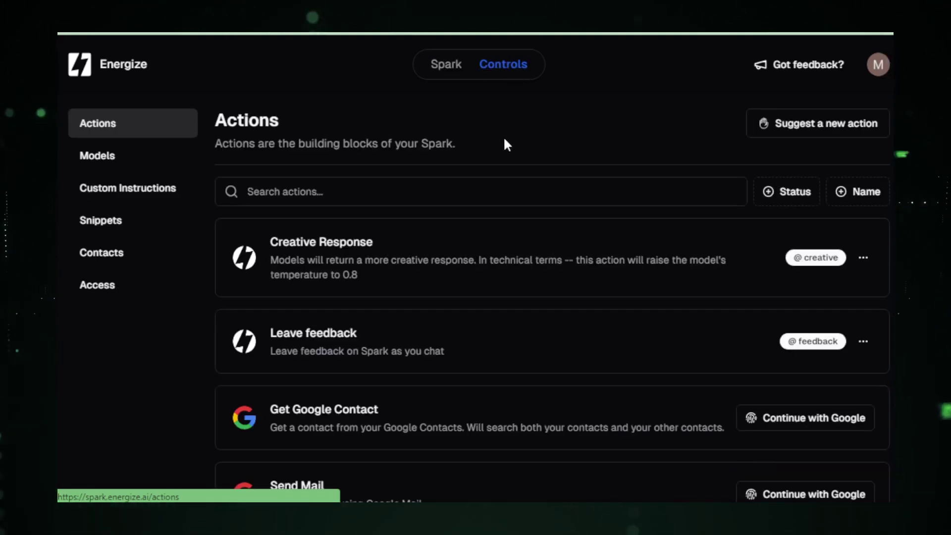
double_click(221, 117)
left_click(218, 110)
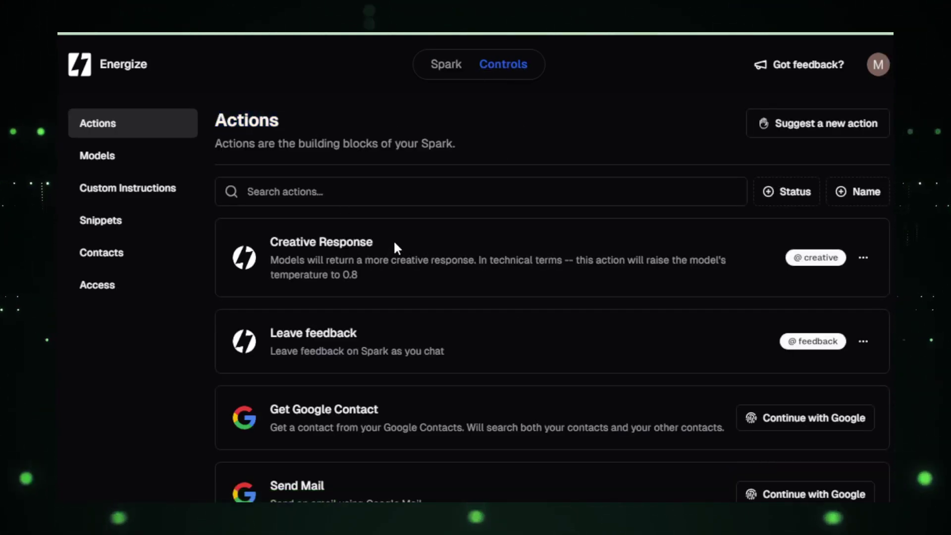
left_click_drag(374, 242, 271, 240)
left_click(359, 246)
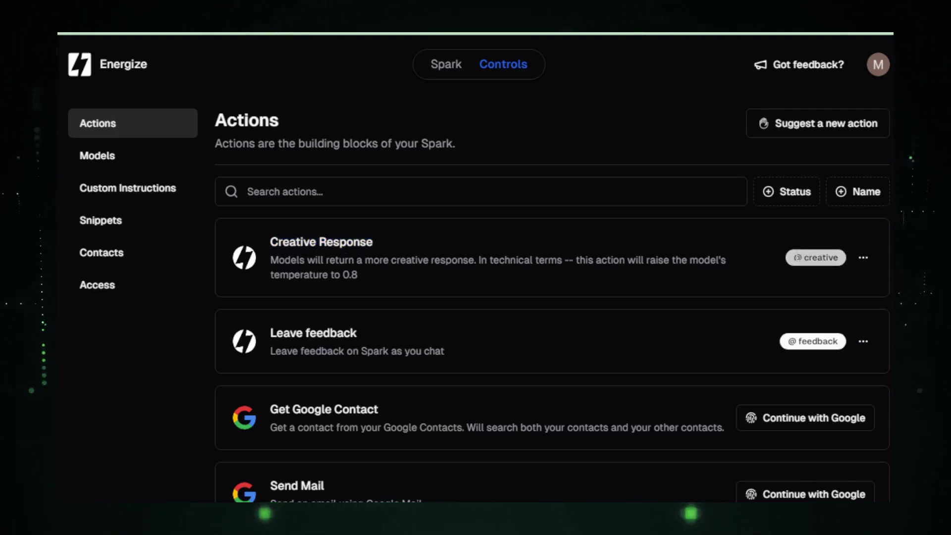
Scroll past Get Google Contact to Post on X, acquire it, and return to the top.
scroll(625, 255, "down", 5)
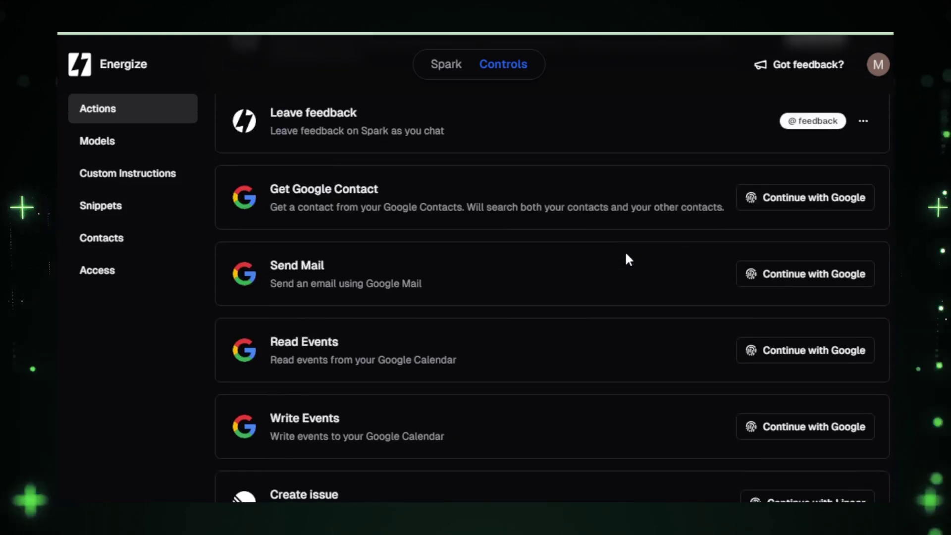
left_click_drag(267, 187, 379, 190)
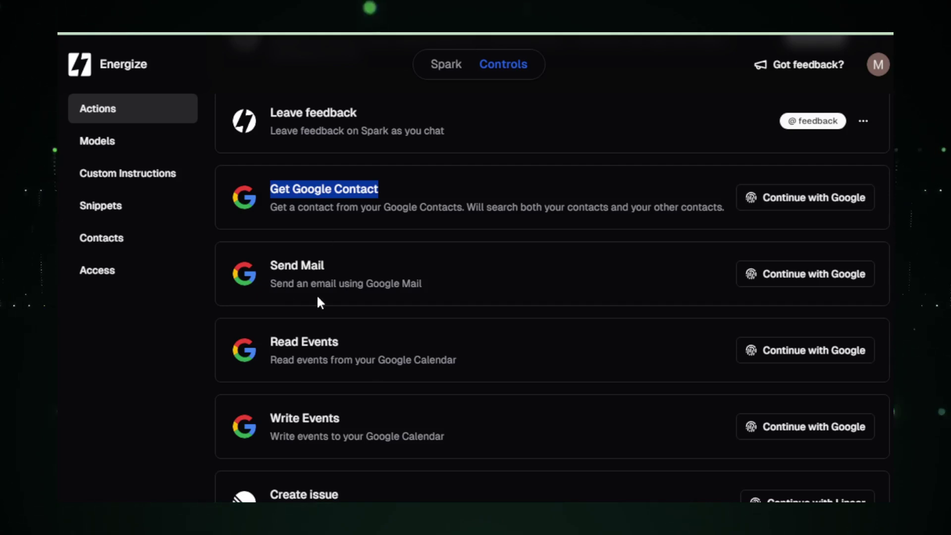
scroll(437, 302, "down", 3)
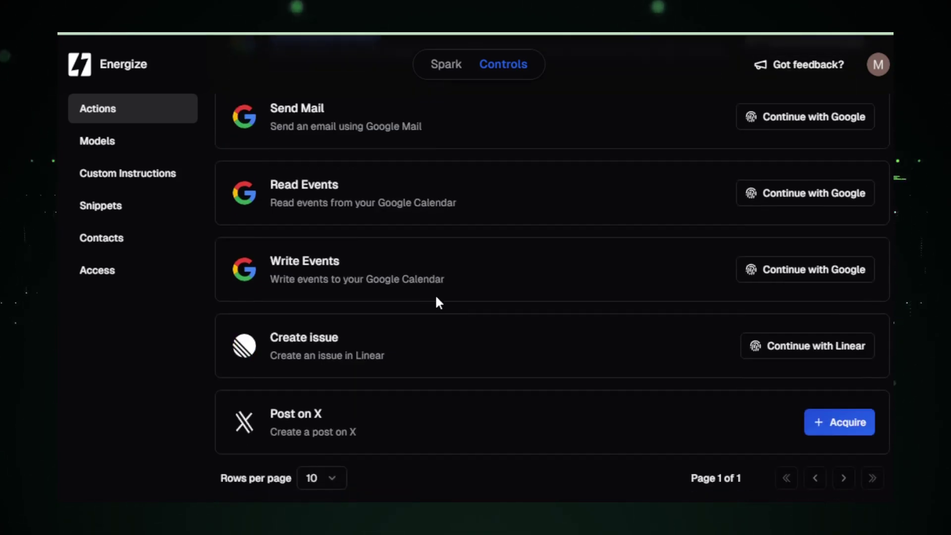
left_click_drag(338, 418, 270, 414)
left_click(278, 414)
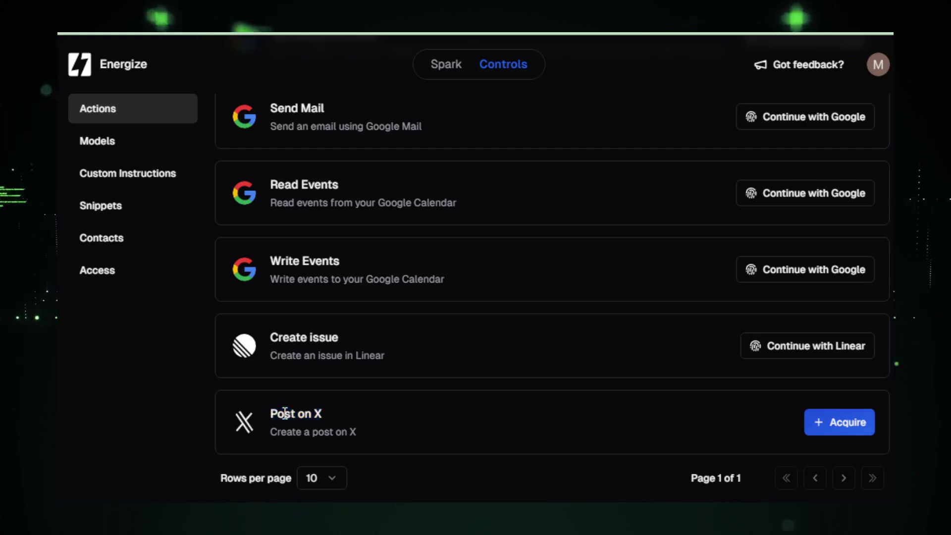
left_click(834, 424)
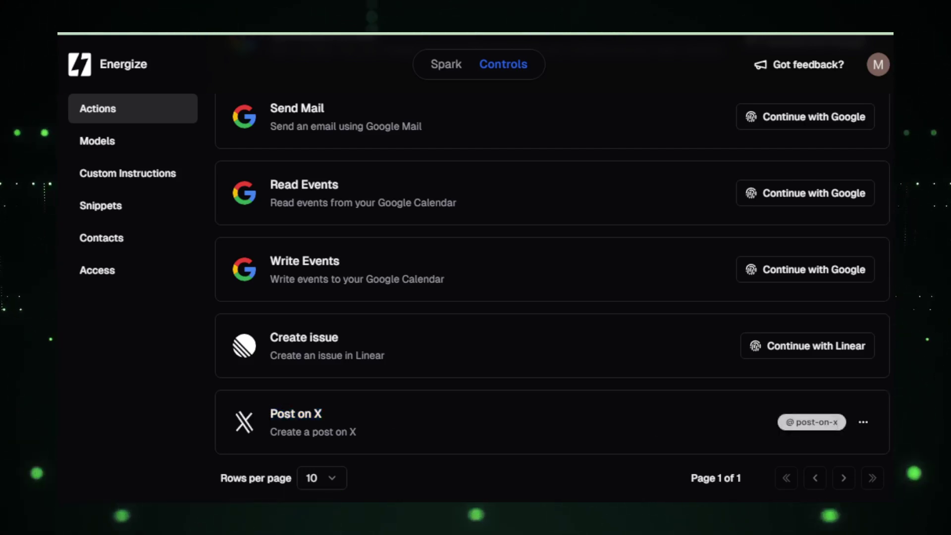
scroll(838, 425, "up", 7)
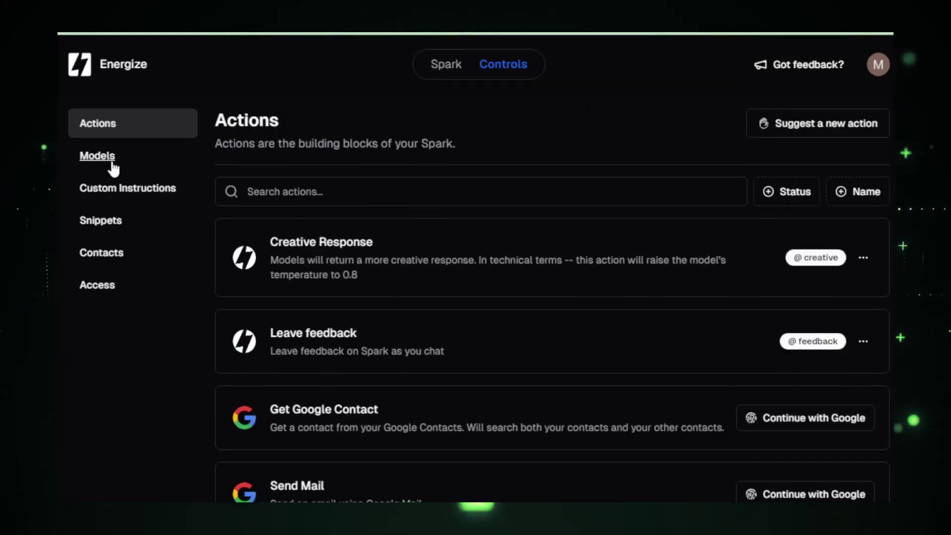
Open the Models list and acquire the Gemini Pro model.
left_click(106, 163)
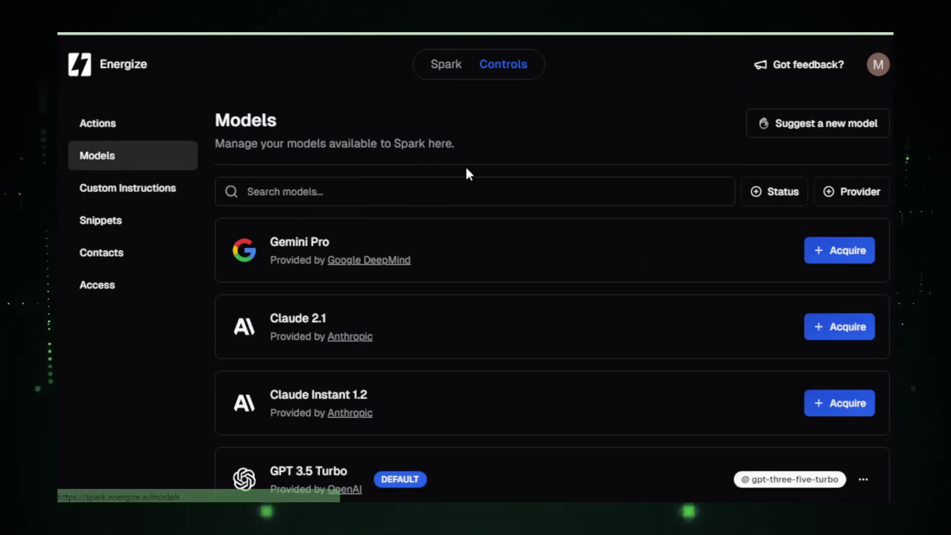
left_click_drag(329, 241, 273, 235)
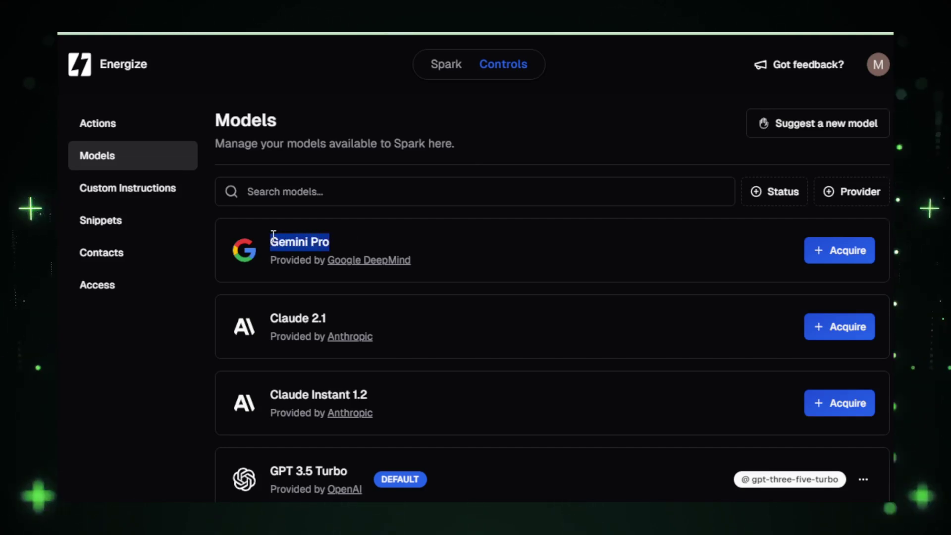
left_click(273, 235)
left_click(828, 250)
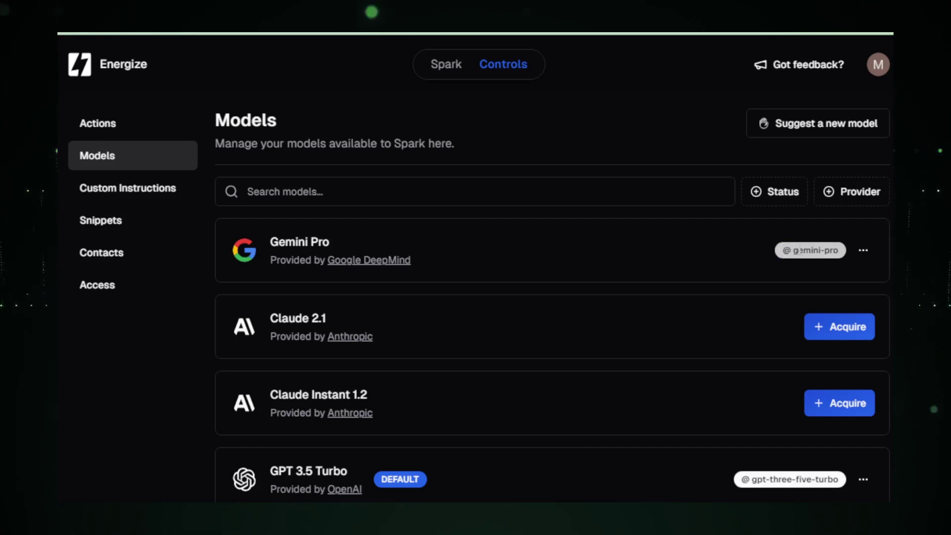
Browse down through GPT 3.5 Turbo and GPT 4, then scroll back to the top.
scroll(377, 248, "down", 2)
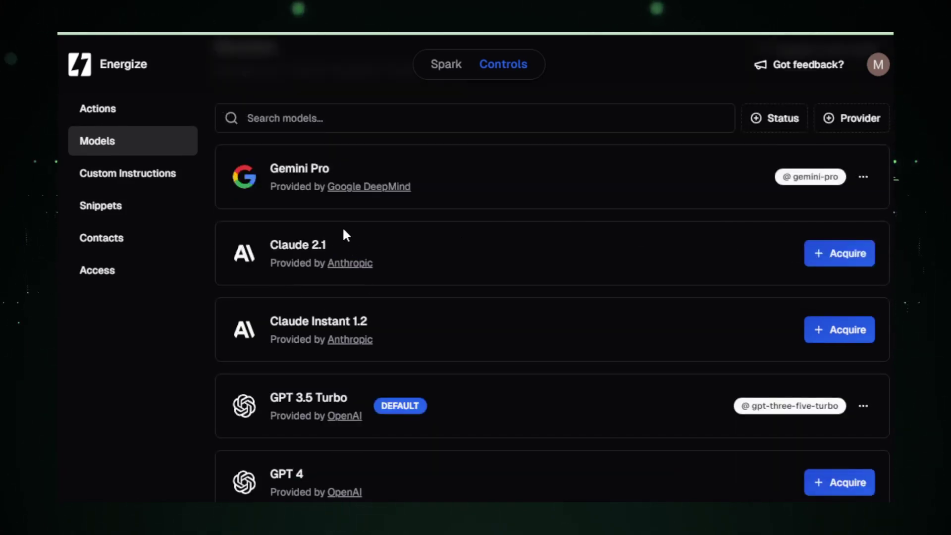
scroll(346, 235, "down", 4)
left_click_drag(331, 251, 270, 250)
left_click(400, 262)
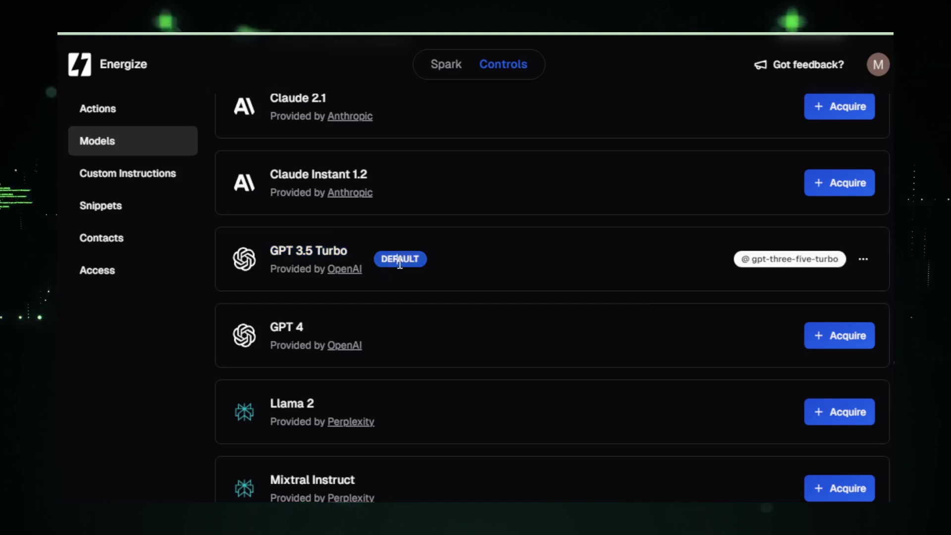
left_click(279, 322)
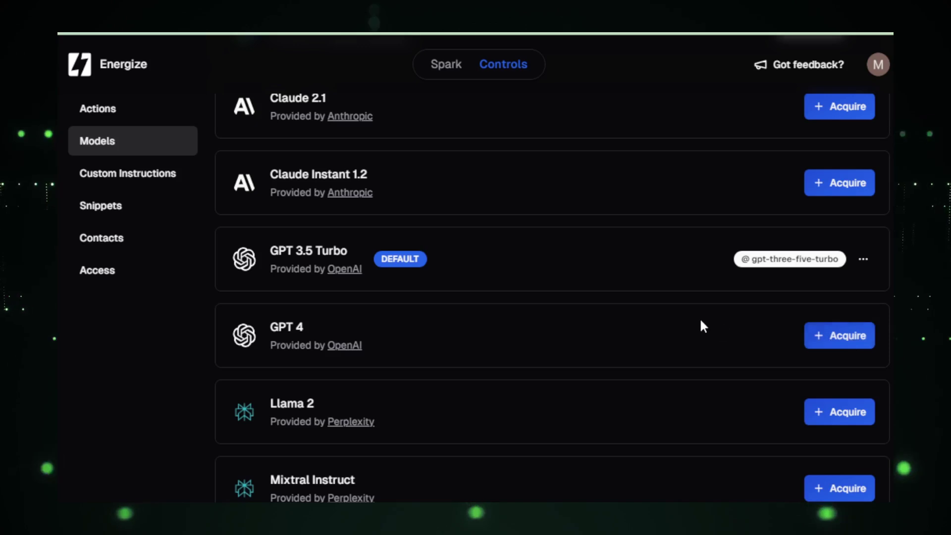
scroll(497, 271, "down", 6)
scroll(456, 376, "up", 2)
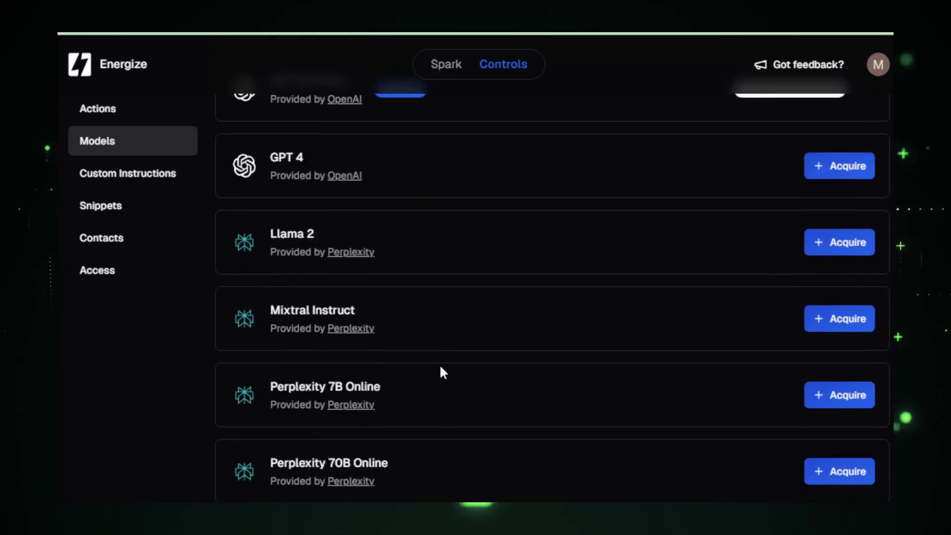
scroll(440, 367, "up", 10)
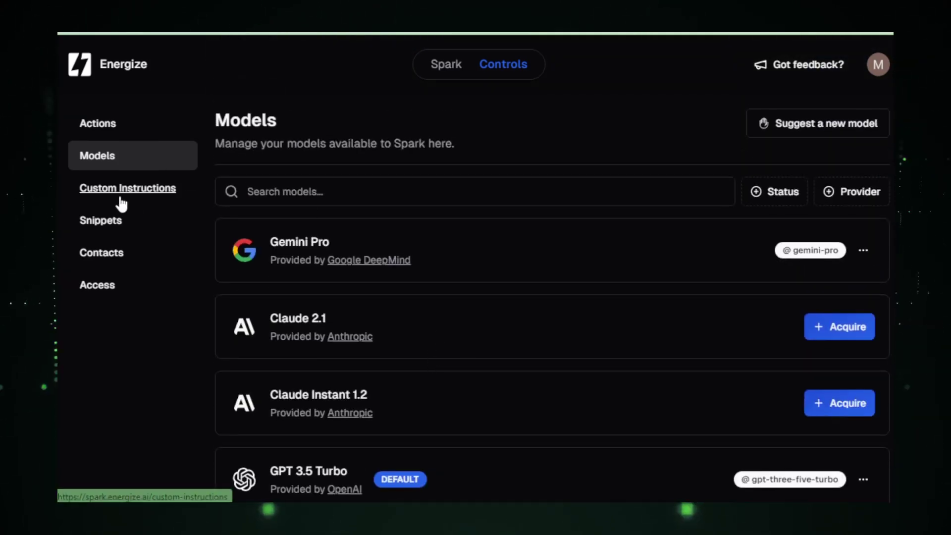
Open Custom Instructions and close a new instruction form without saving.
left_click(122, 202)
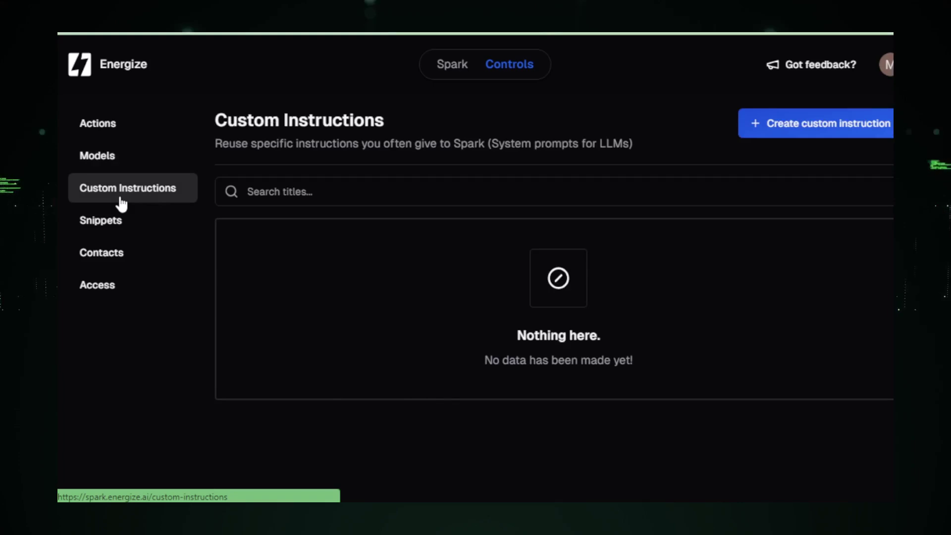
left_click(820, 129)
left_click(361, 275)
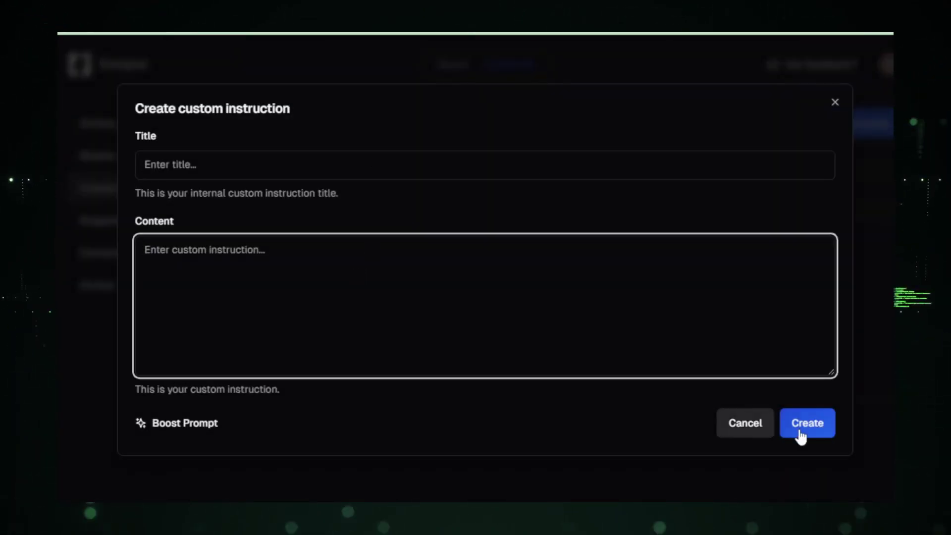
left_click(835, 103)
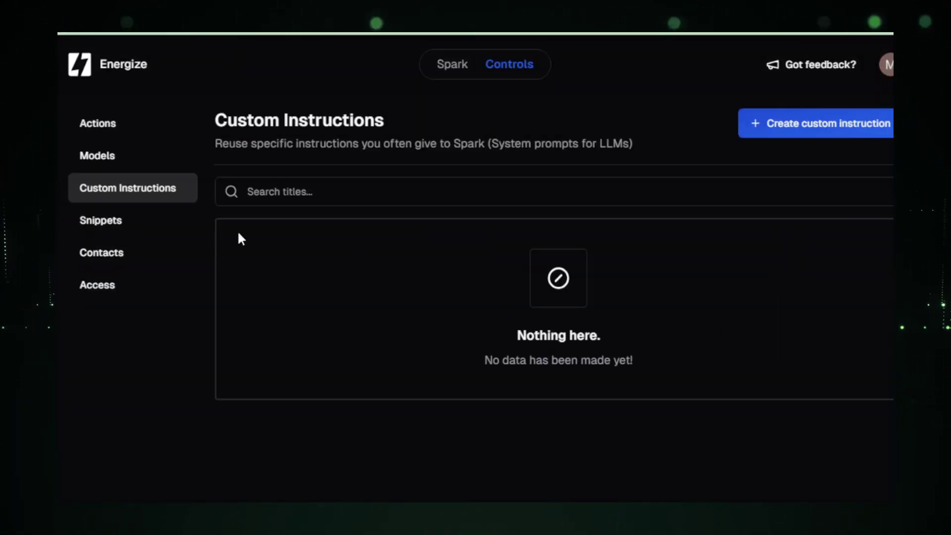
Open Snippets and cancel a new snippet without saving.
left_click(127, 228)
left_click(840, 130)
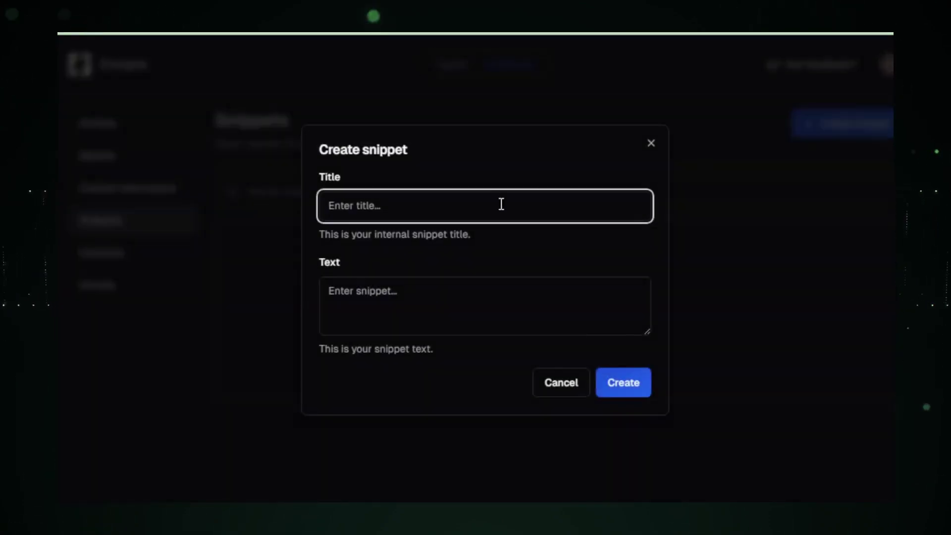
left_click(500, 308)
left_click(557, 384)
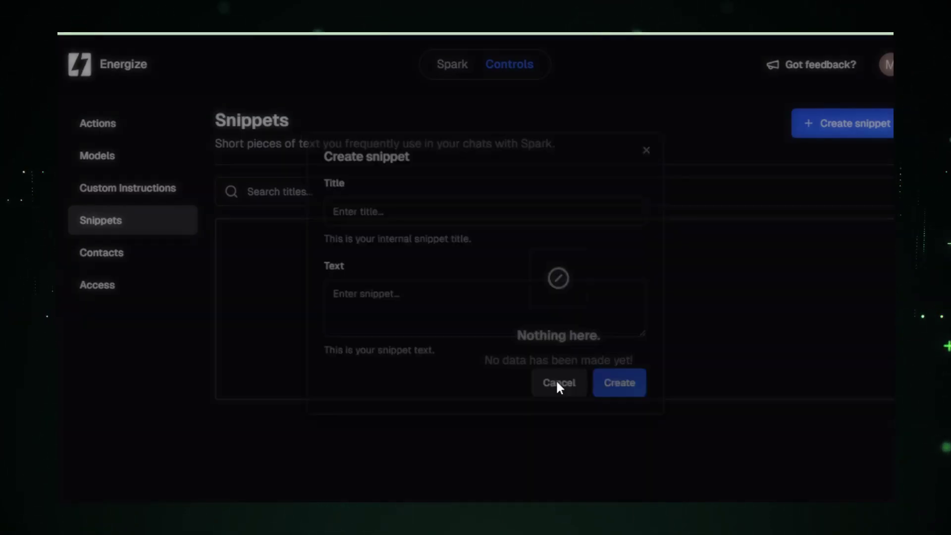
Cancel a new contact in Contacts, then view the empty Access page.
left_click(110, 259)
left_click(842, 123)
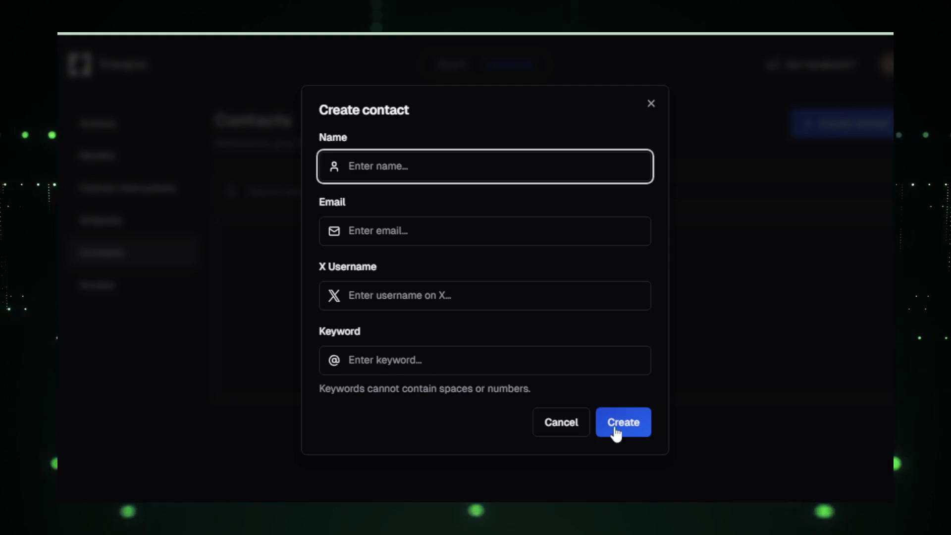
left_click(578, 429)
left_click(97, 287)
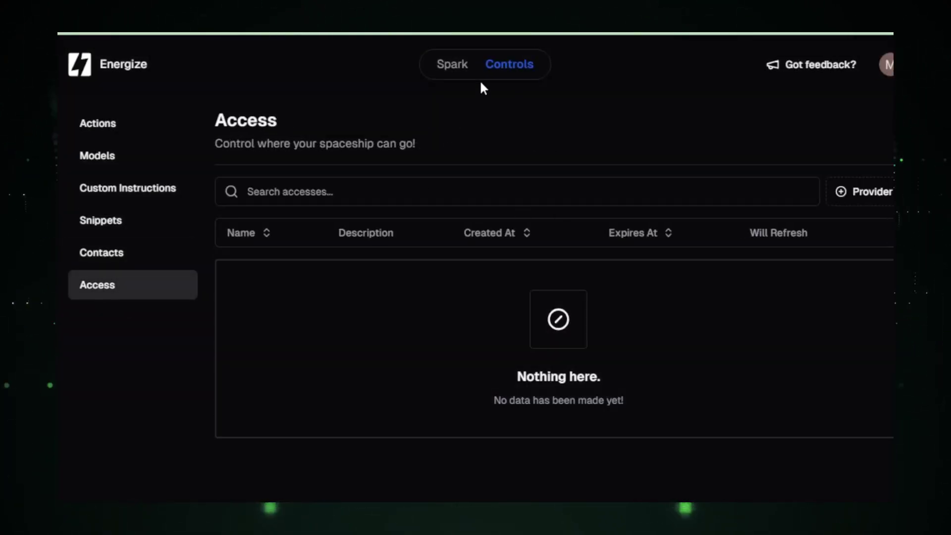
On the feedback board, fill a feature request titled 'Add image generator model' with that description.
left_click(453, 66)
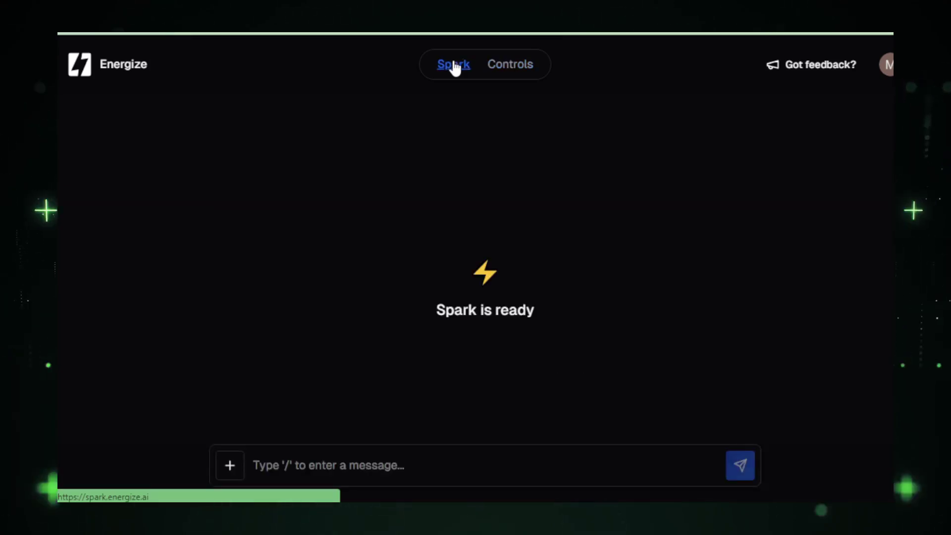
left_click(804, 71)
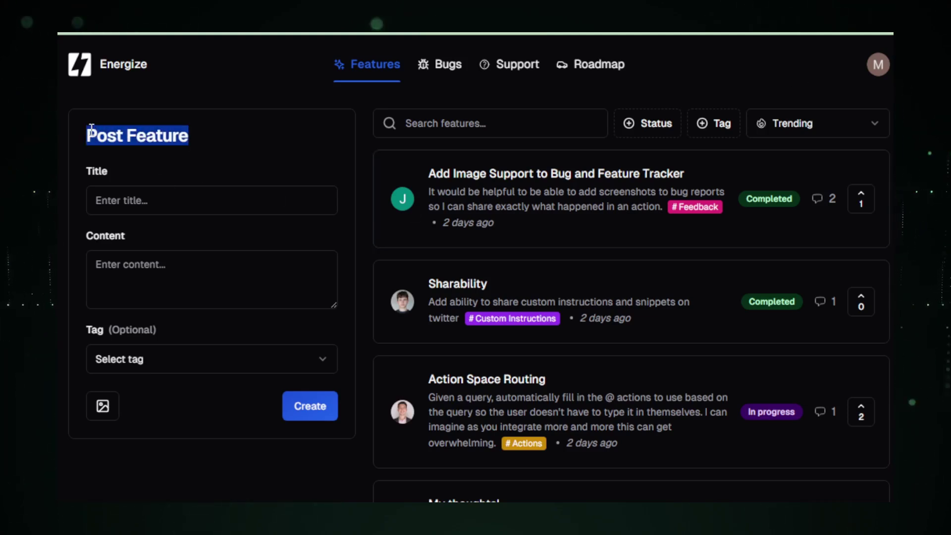
left_click(131, 203)
type("A")
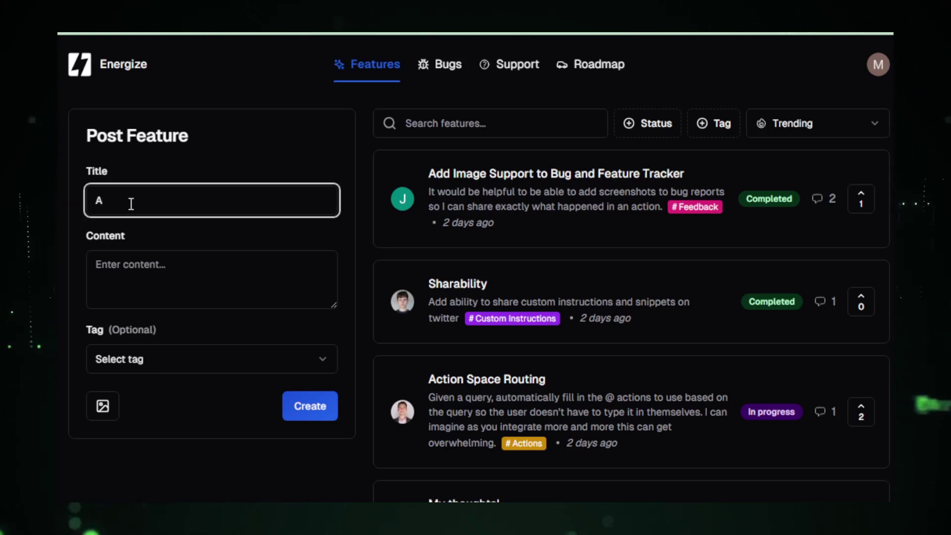
type("dd image e")
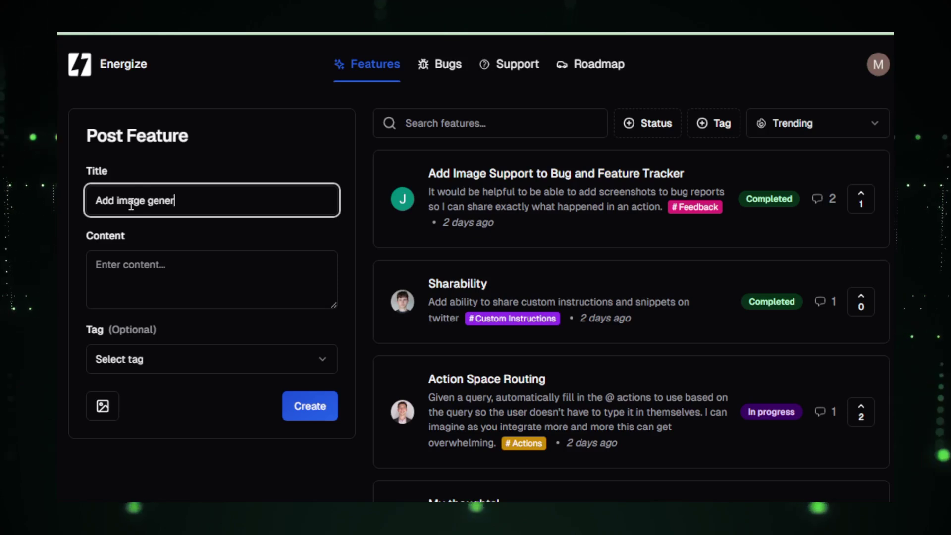
left_click(142, 271)
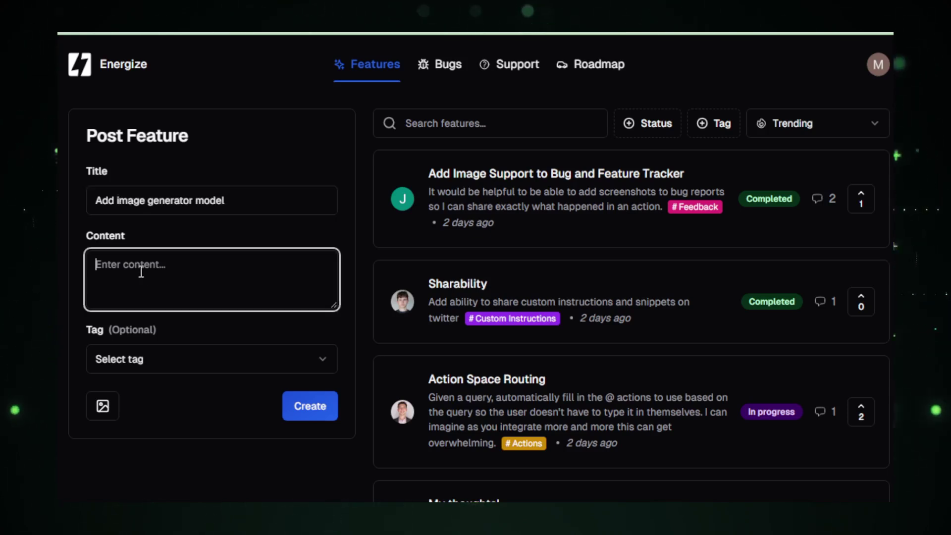
type("add image generator model like DALL E-3, So")
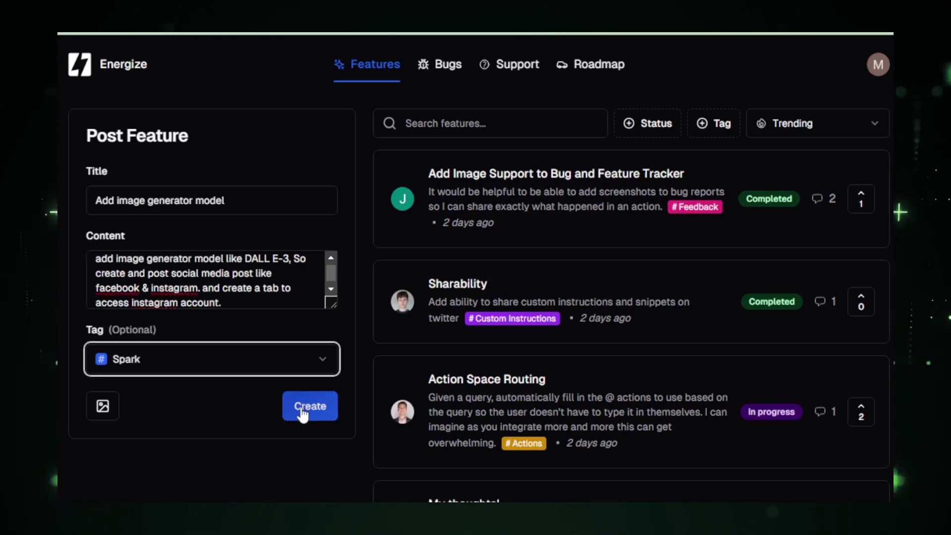
Submit the feature request tagged Spark and return to the Spark chat.
left_click(302, 410)
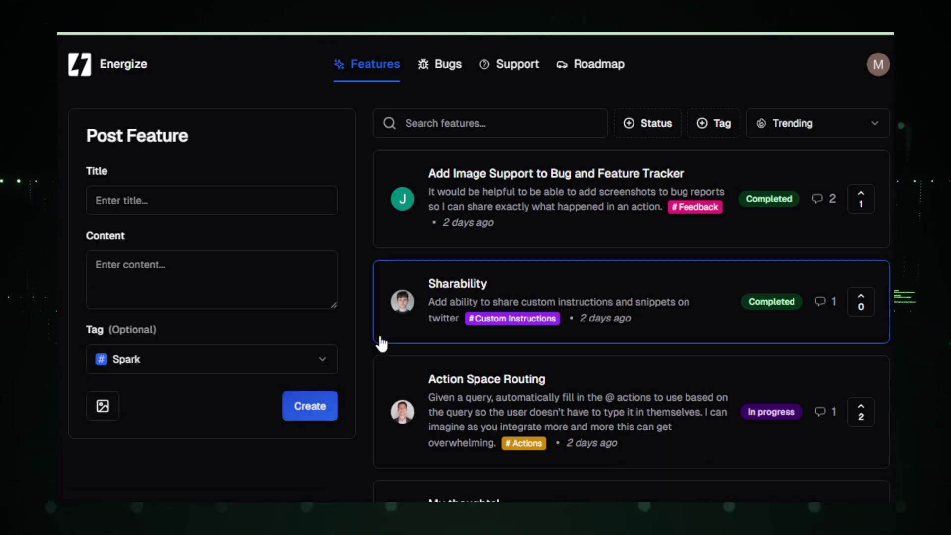
scroll(373, 332, "down", 7)
scroll(369, 331, "up", 7)
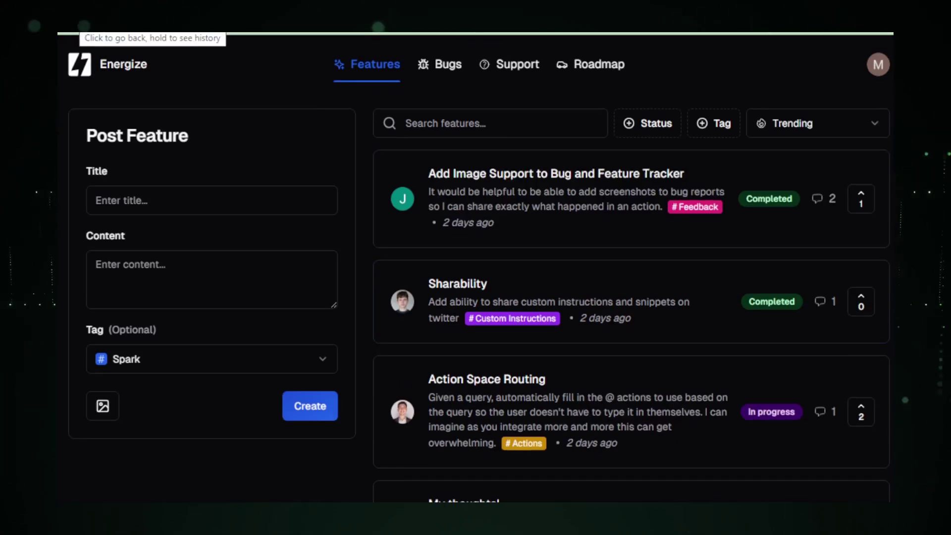
left_click(141, 75)
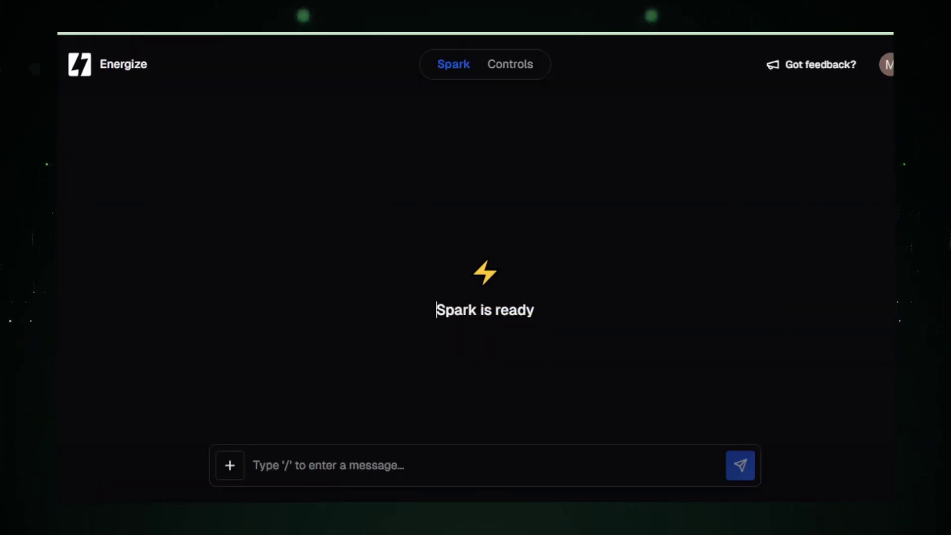
left_click(314, 466)
type("hi")
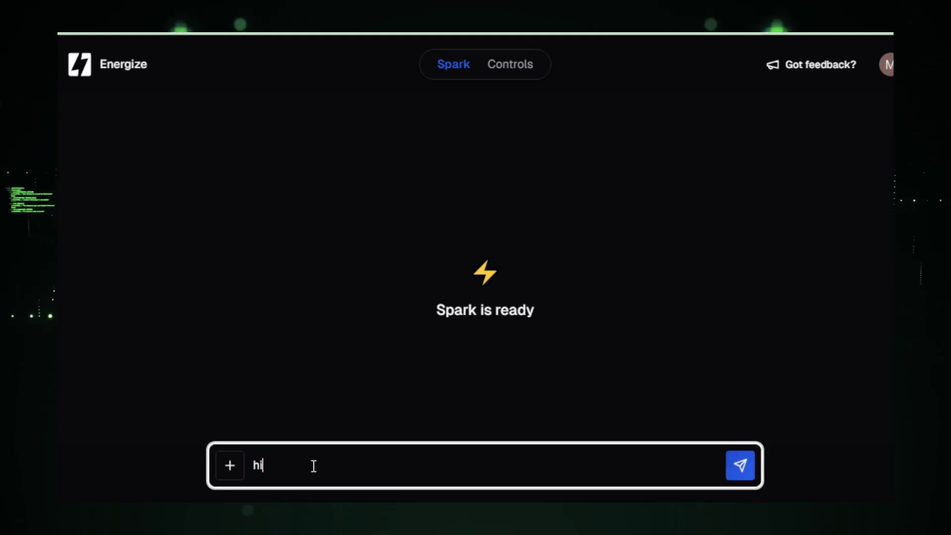
key("Return")
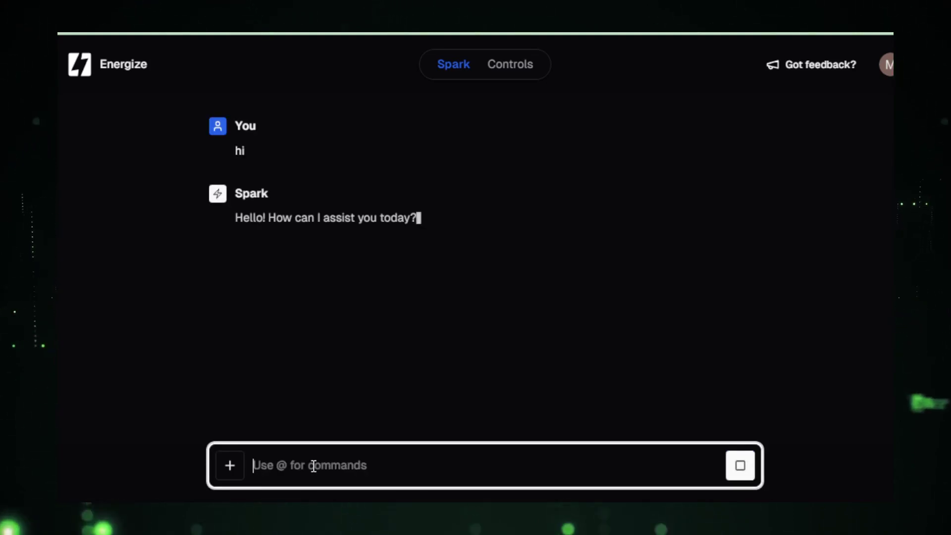
type("create a @")
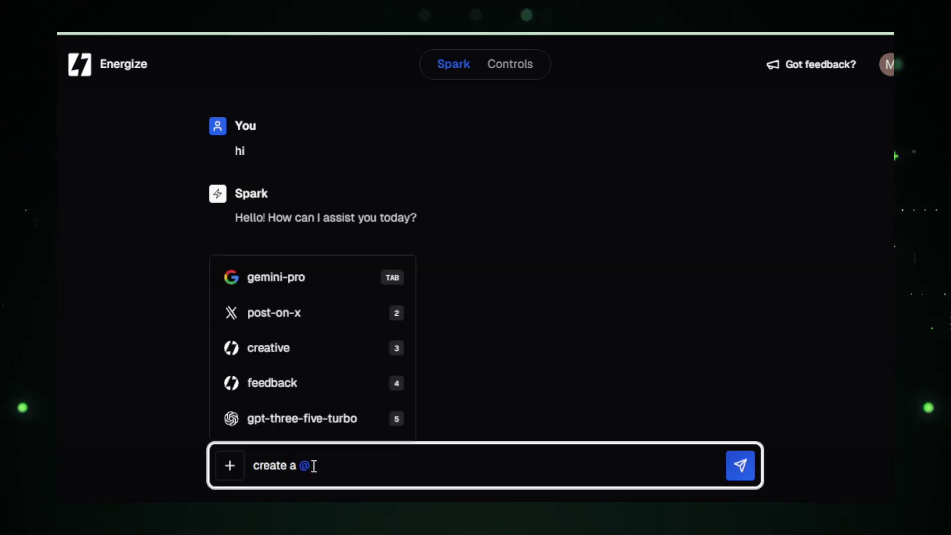
left_click(283, 317)
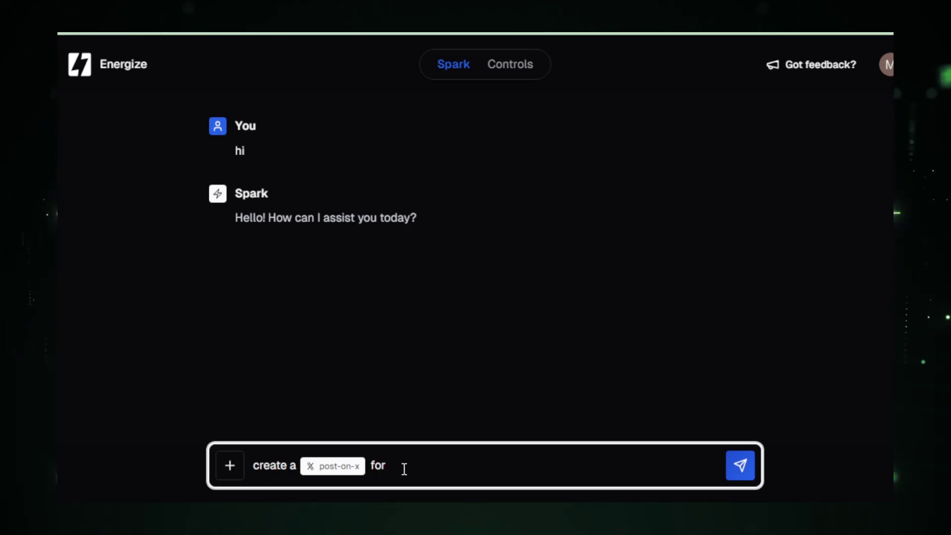
type("I'm a beta tester of Energize AI Chatbot.")
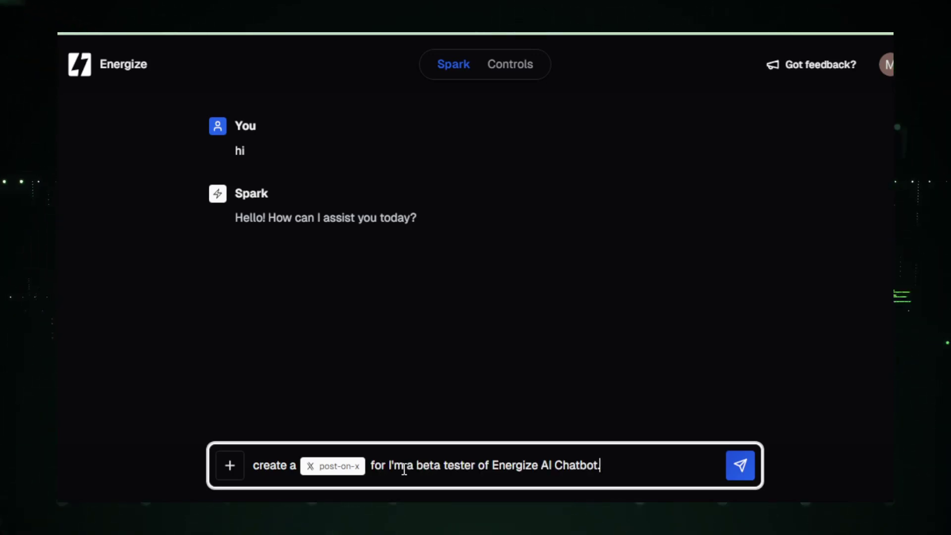
key("Return")
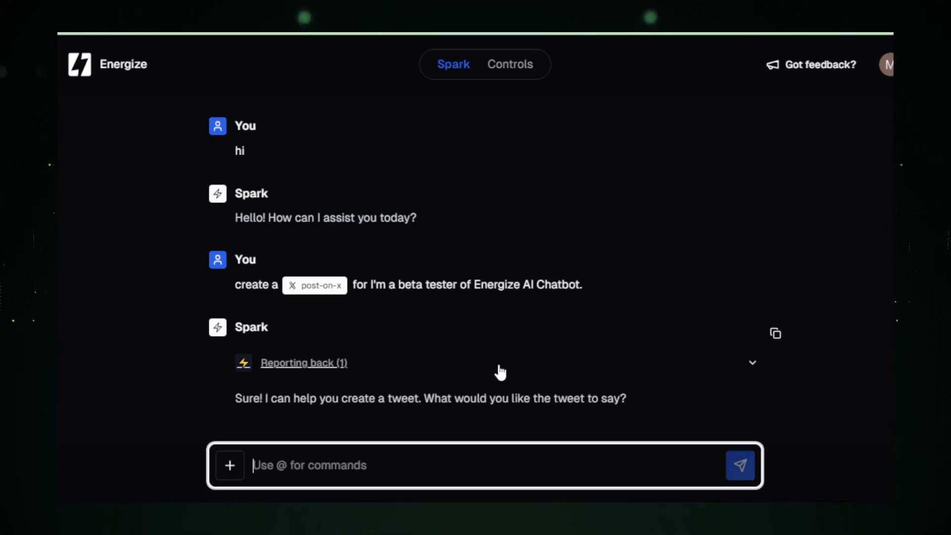
Answer Spark's follow-up by supplying the beta-tester sentence as the post wording.
left_click(510, 363)
left_click(446, 465)
type("for I'm a beta tester of Energize AI Chatbot.")
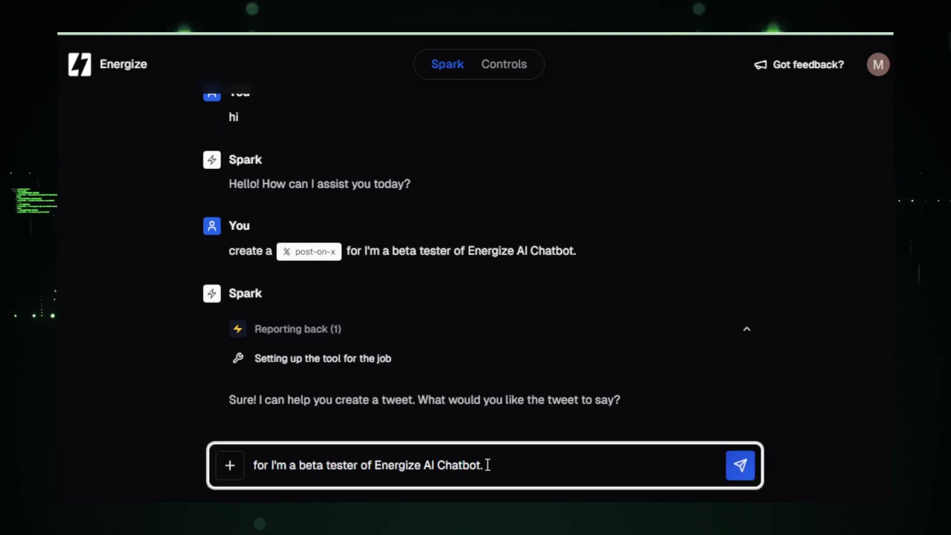
key("Return")
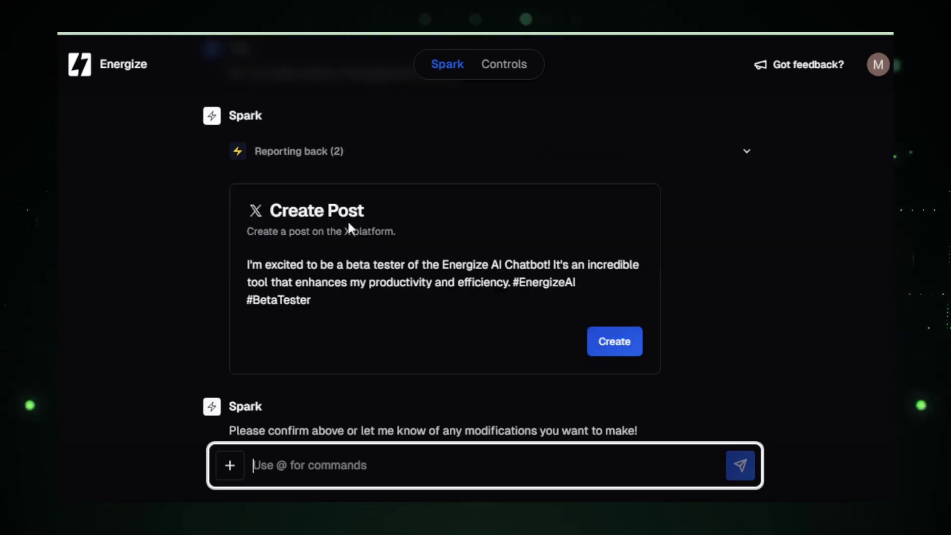
Review the text of Spark's drafted beta-tester X post.
left_click_drag(365, 210, 333, 209)
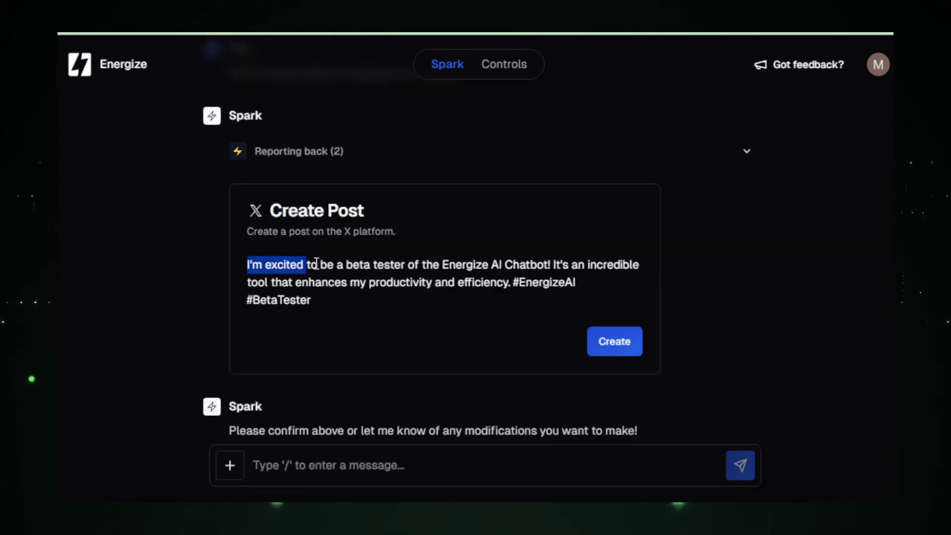
left_click_drag(316, 263, 416, 300)
left_click(415, 302)
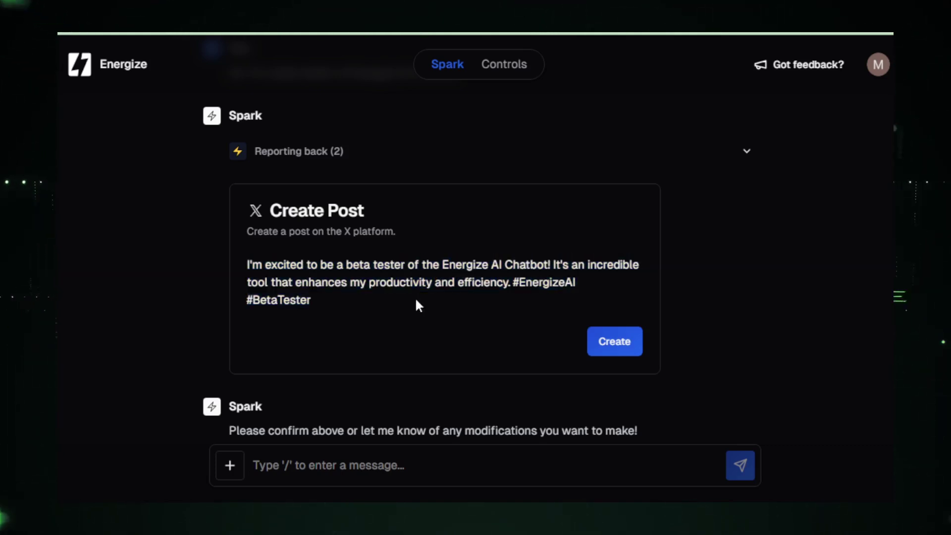
scroll(416, 302, "down", 1)
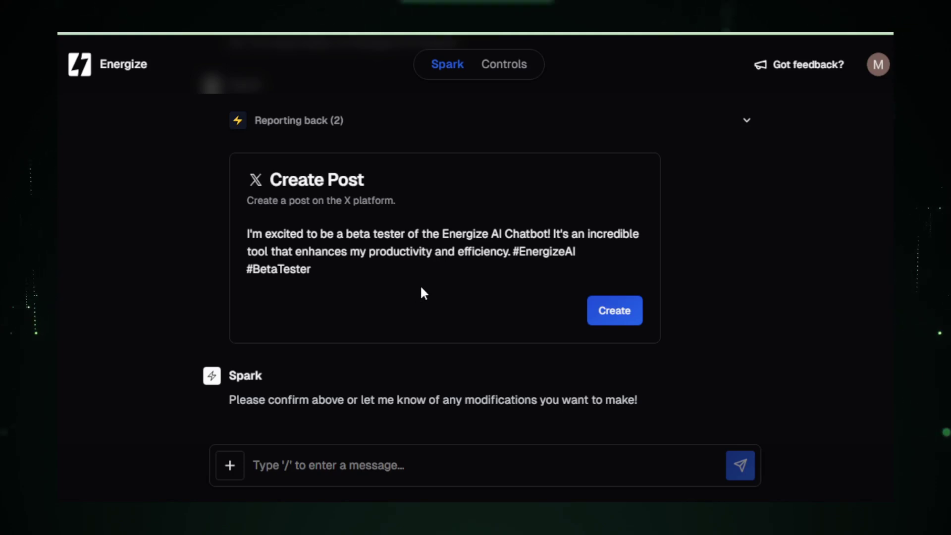
Ask Spark to tag the founder's handle in the draft, then create the post on X.
left_click(408, 466)
key("ctrl+v")
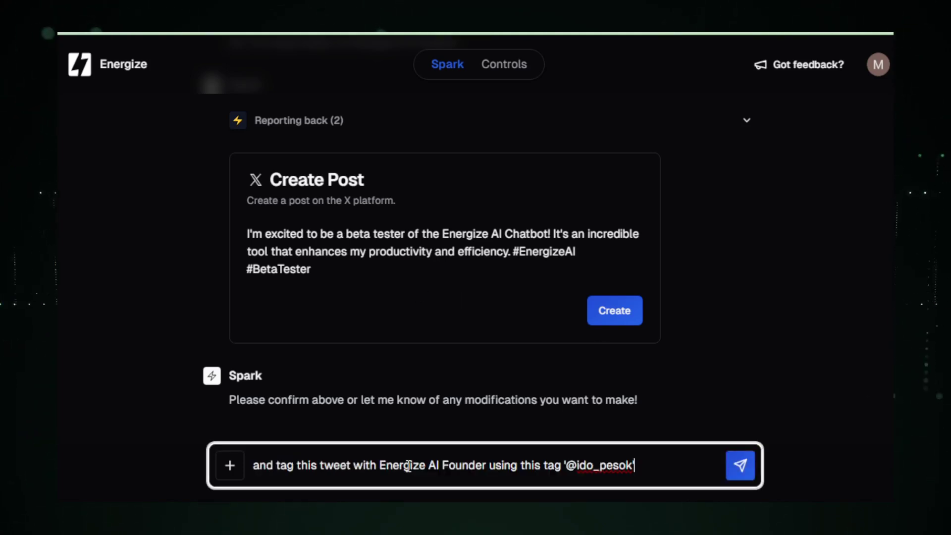
key("Return")
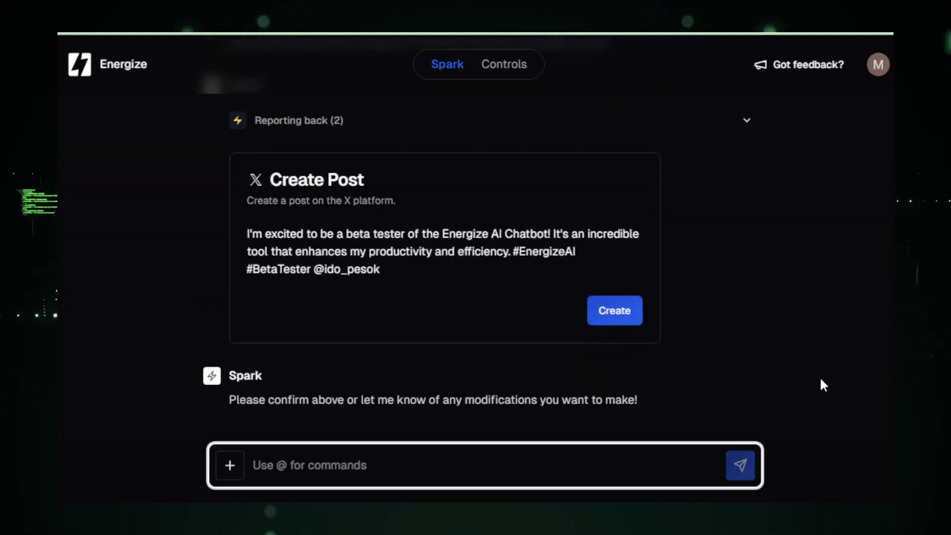
left_click_drag(247, 233, 405, 267)
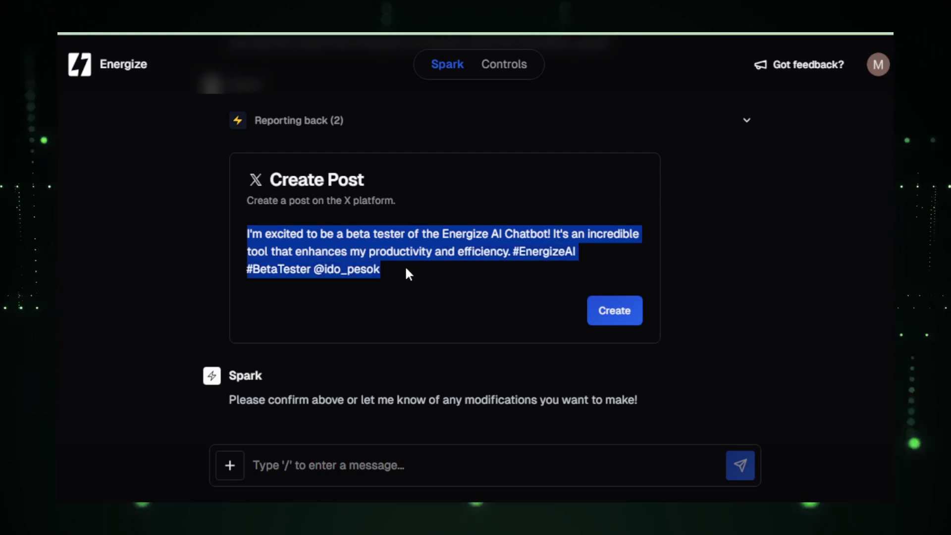
left_click(405, 269)
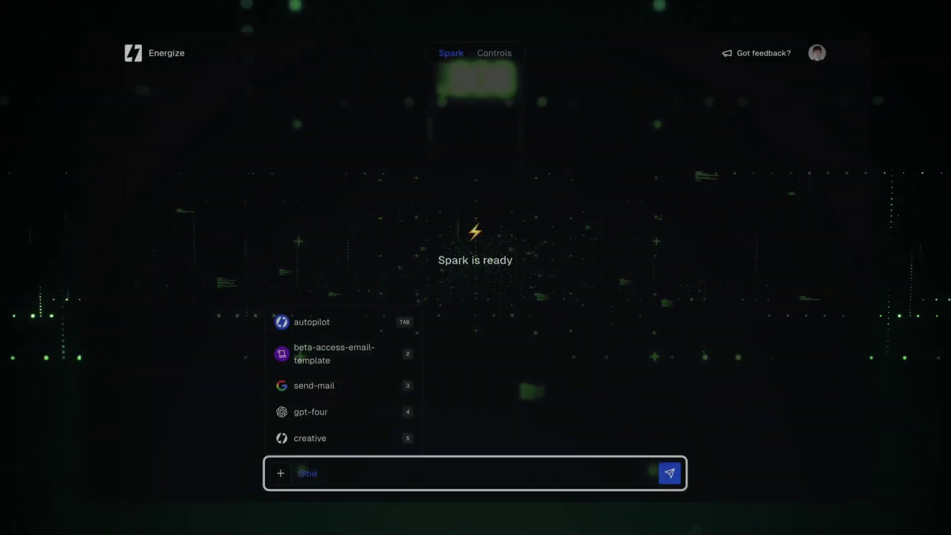
type("beta")
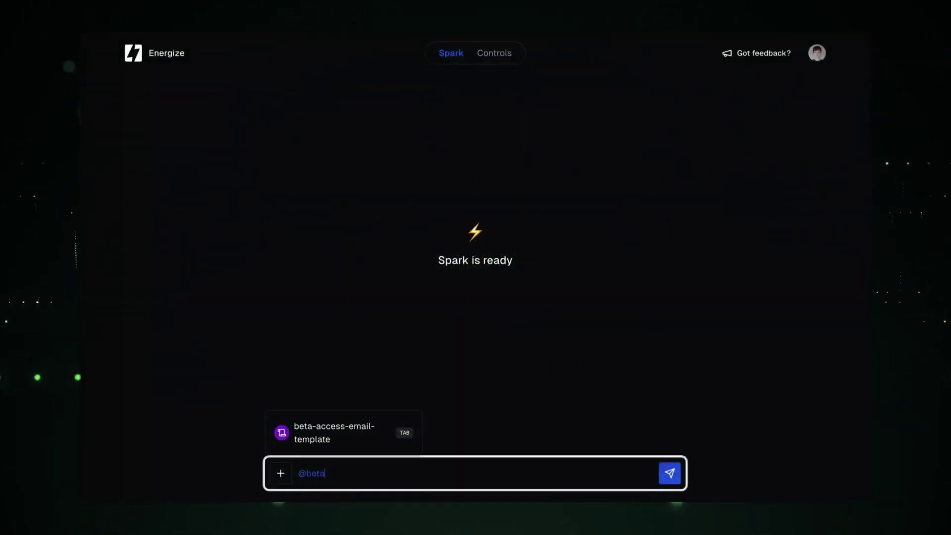
key("Tab")
type("can you @sen")
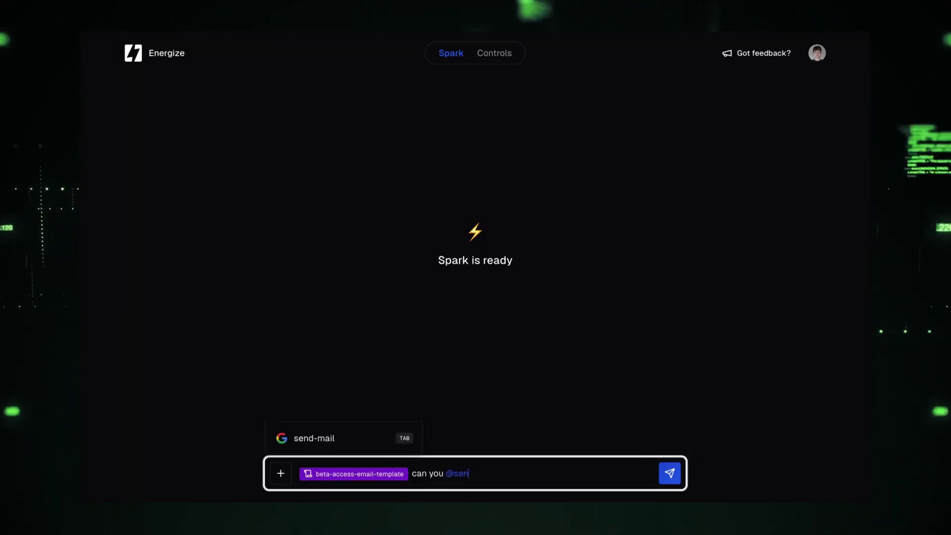
key("Tab")
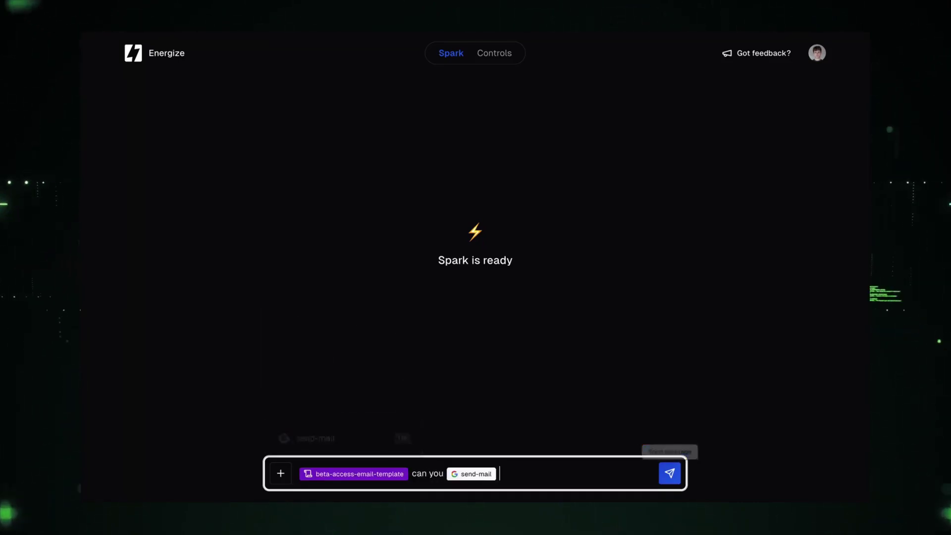
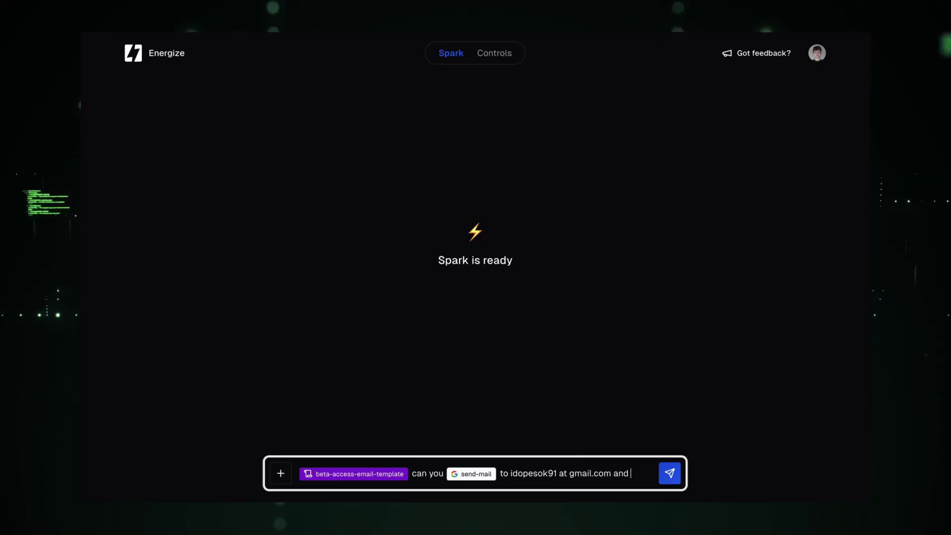
key("ctrl+shift+Left")
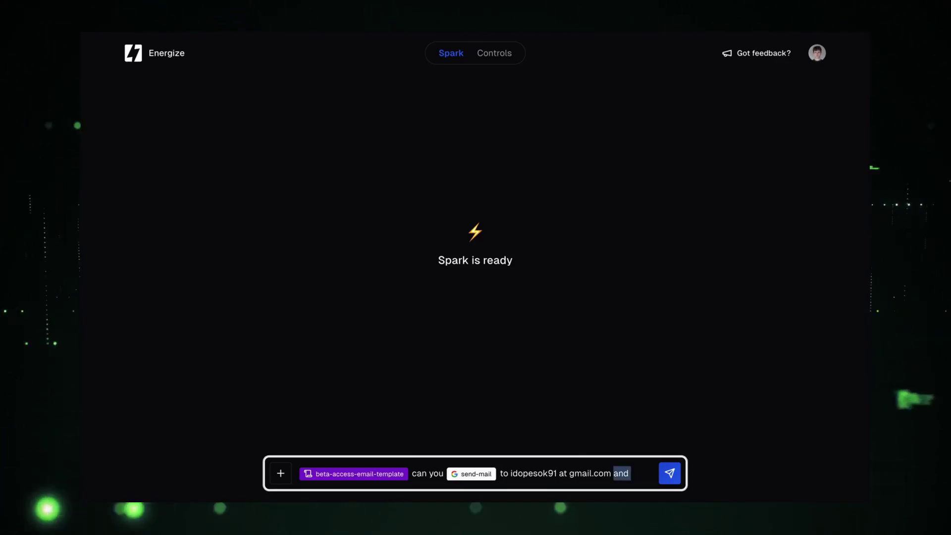
key("BackSpace")
key("Return")
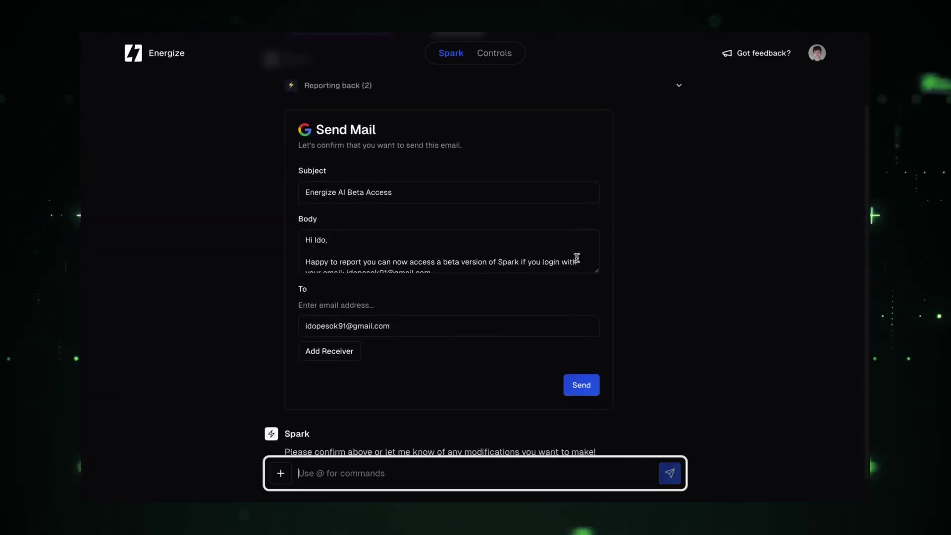
Review the drafted Energize AI Beta Access email body and send it to the first recipient.
scroll(520, 247, "down", 5)
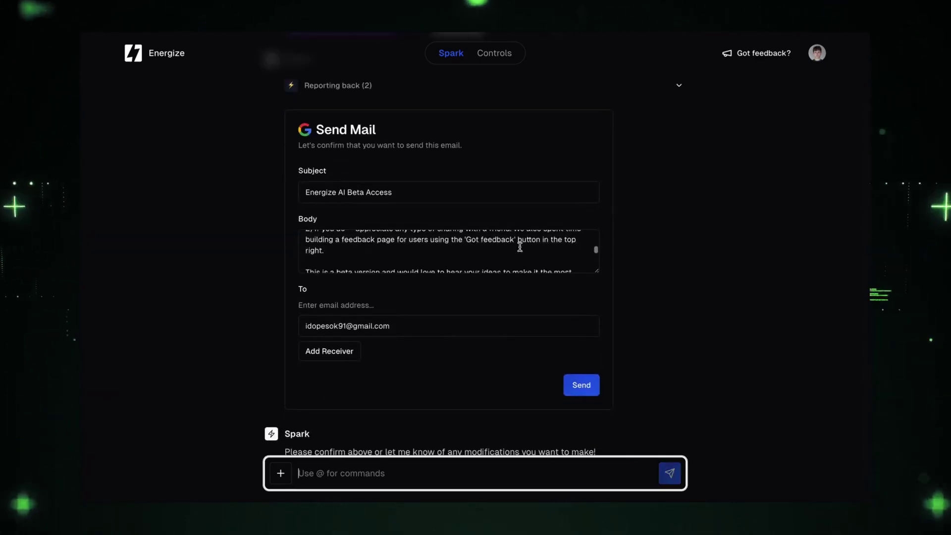
scroll(520, 248, "down", 6)
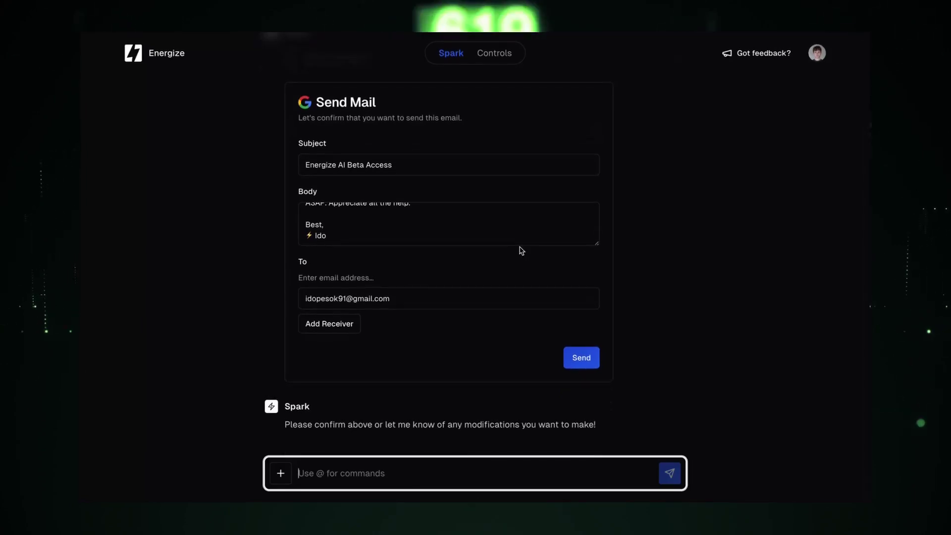
left_click(589, 362)
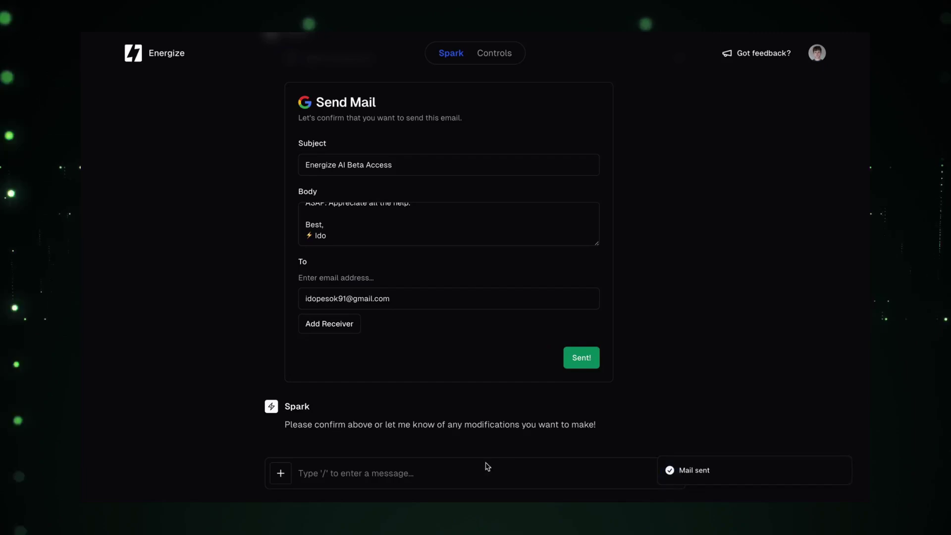
left_click(459, 485)
type("awesome, n")
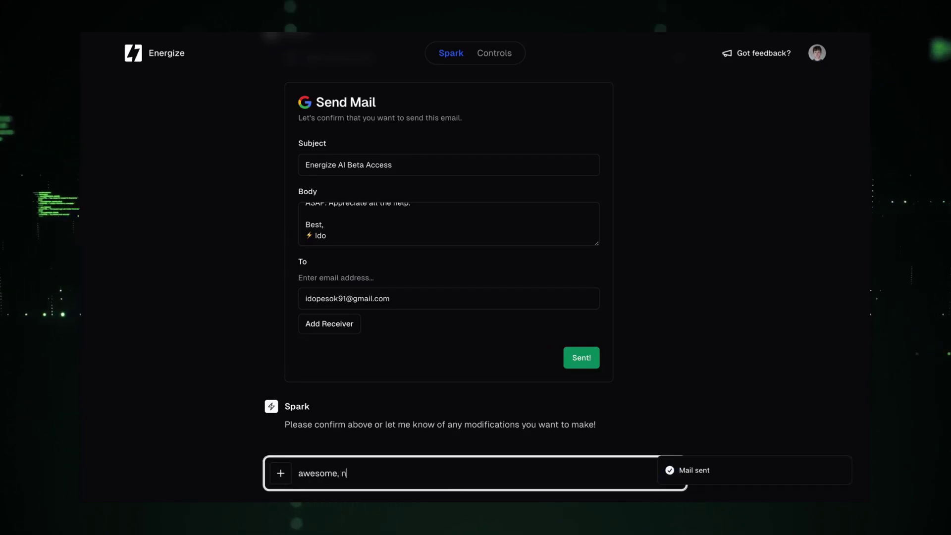
type("ow can you send it ")
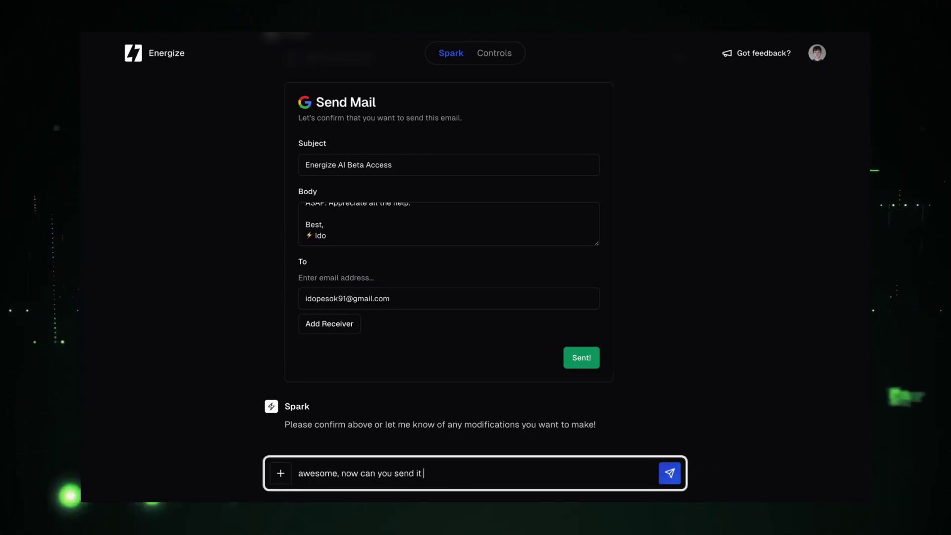
type("to @get")
key("Return")
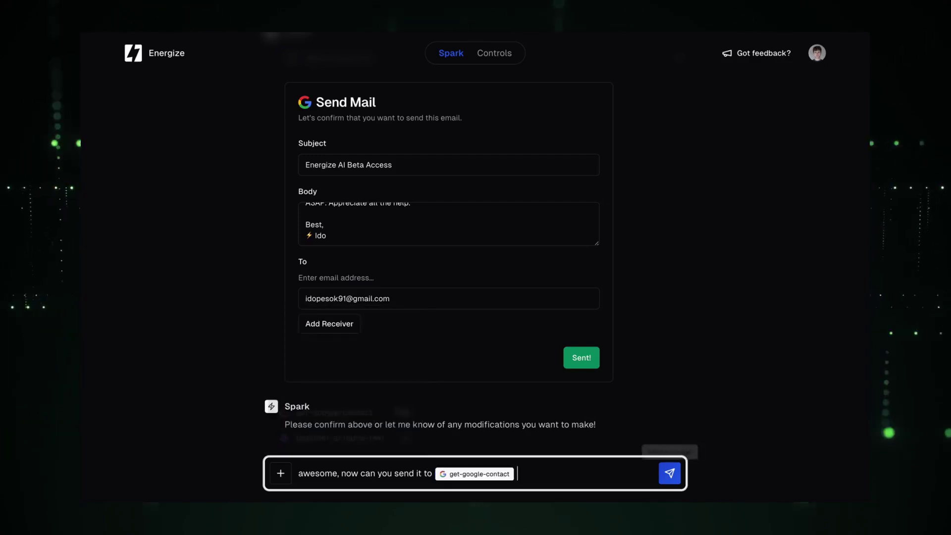
type("eh")
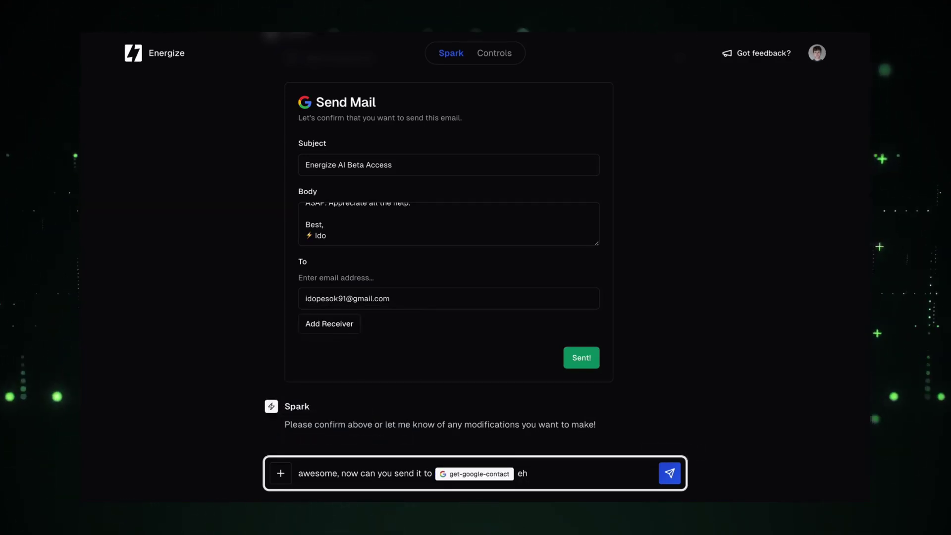
type("tan's email?")
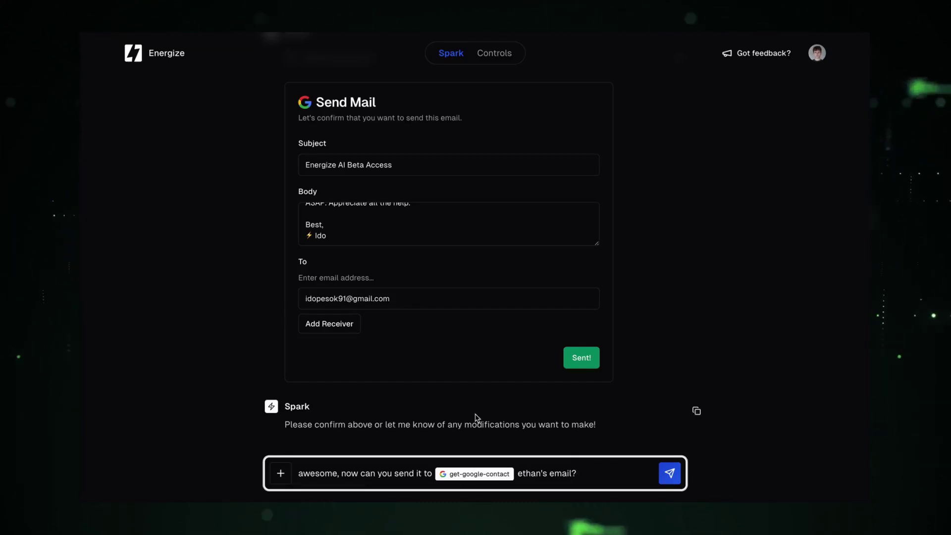
key("Return")
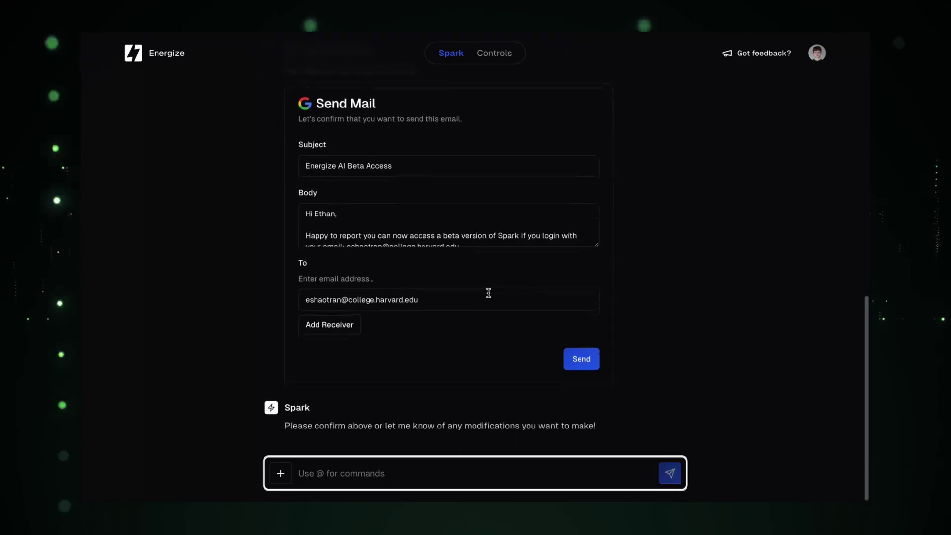
Review the new Energize AI Beta Access draft and send it to the looked-up contact.
scroll(478, 237, "down", 5)
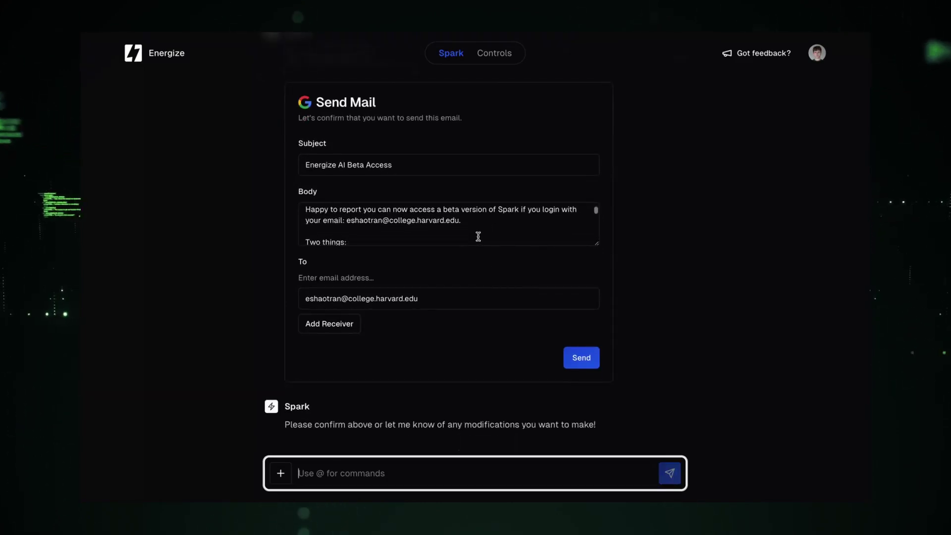
scroll(477, 235, "up", 5)
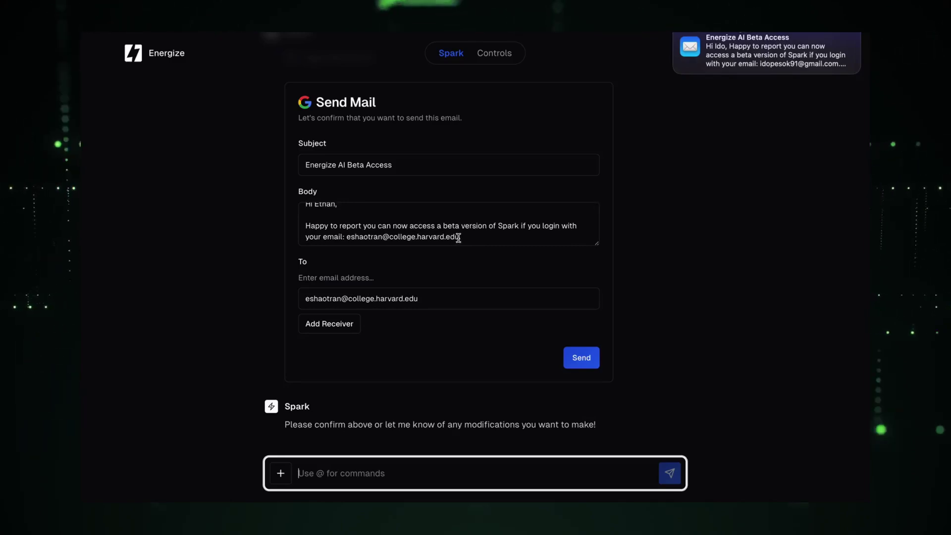
scroll(455, 236, "down", 3)
scroll(458, 237, "down", 5)
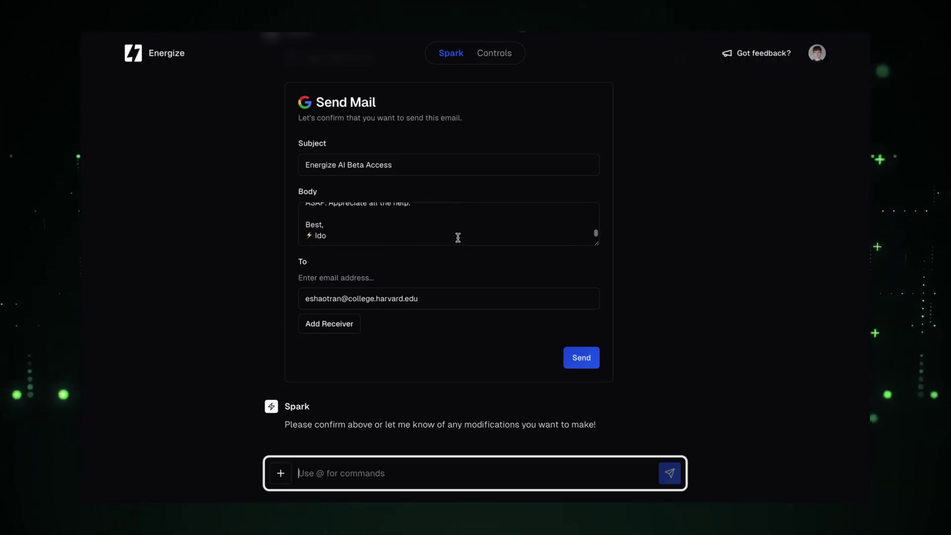
scroll(457, 237, "up", 2)
scroll(458, 237, "down", 1)
scroll(458, 238, "down", 1)
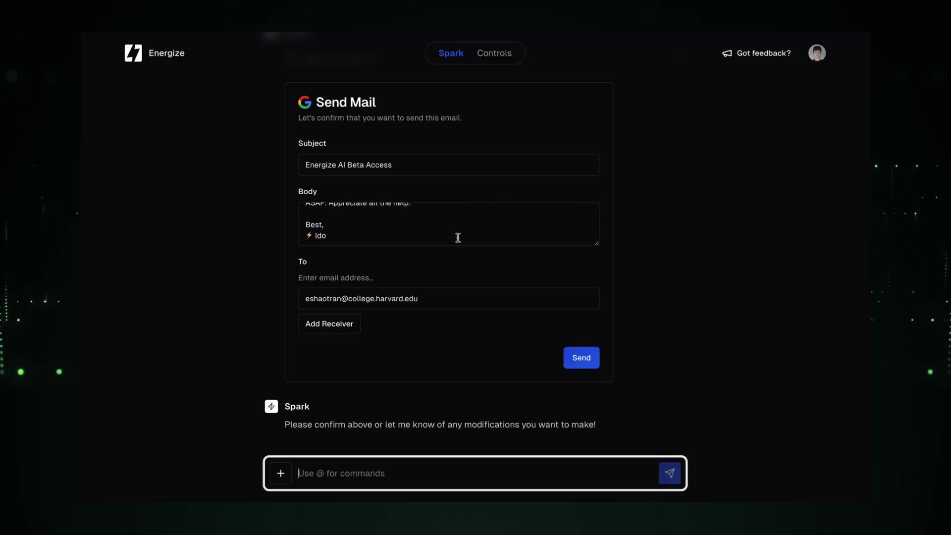
left_click(589, 364)
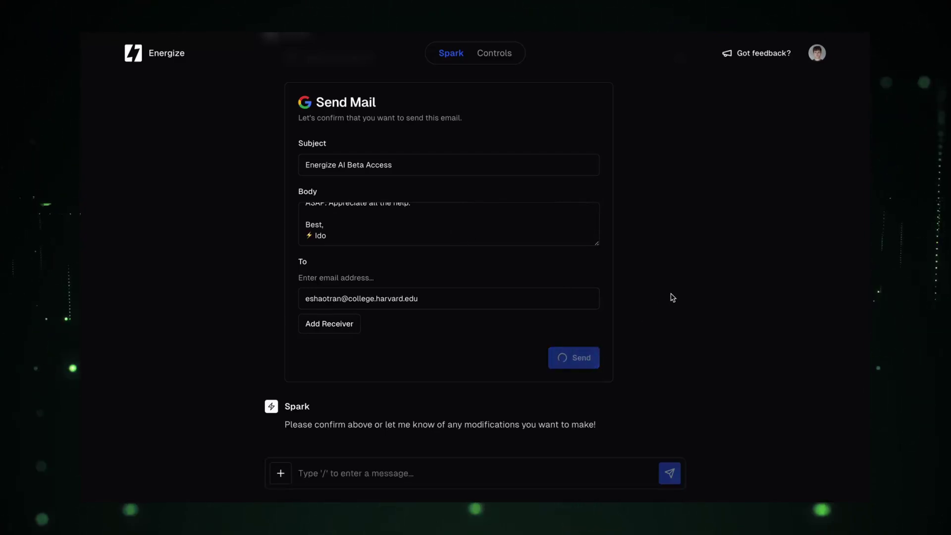